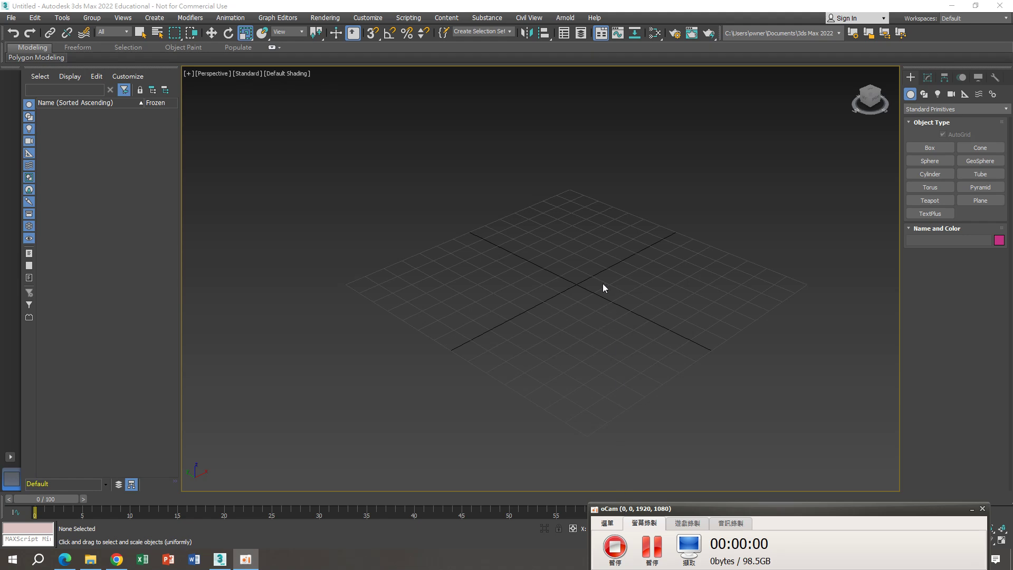
Draw a tall, thin box, Box001, standing on the grid as the first table leg.
{"action": "left_click", "coordinate": [569, 287]}
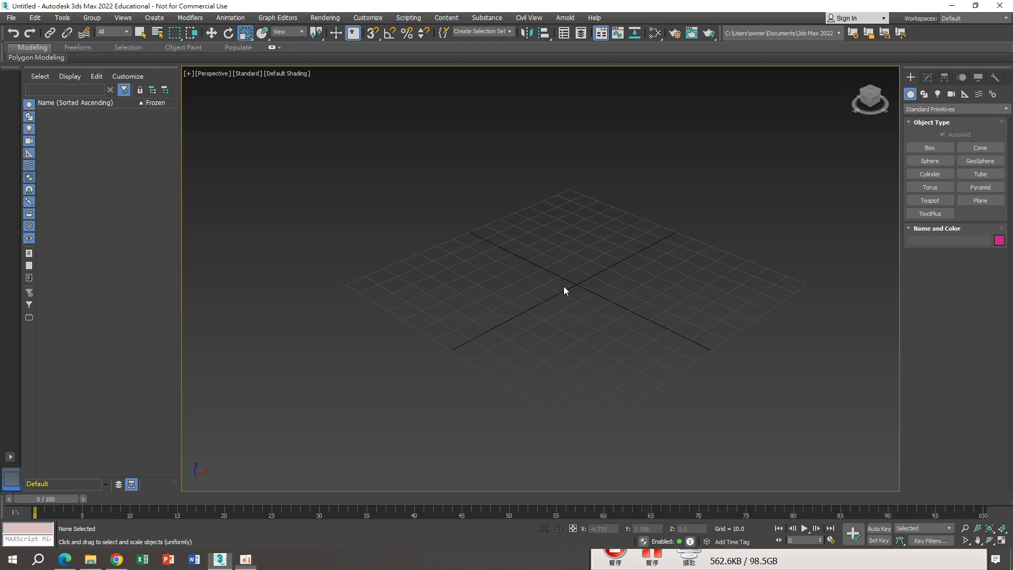
{"action": "key", "text": "alt+w"}
{"action": "key", "text": "alt+w"}
{"action": "left_click", "coordinate": [932, 150]}
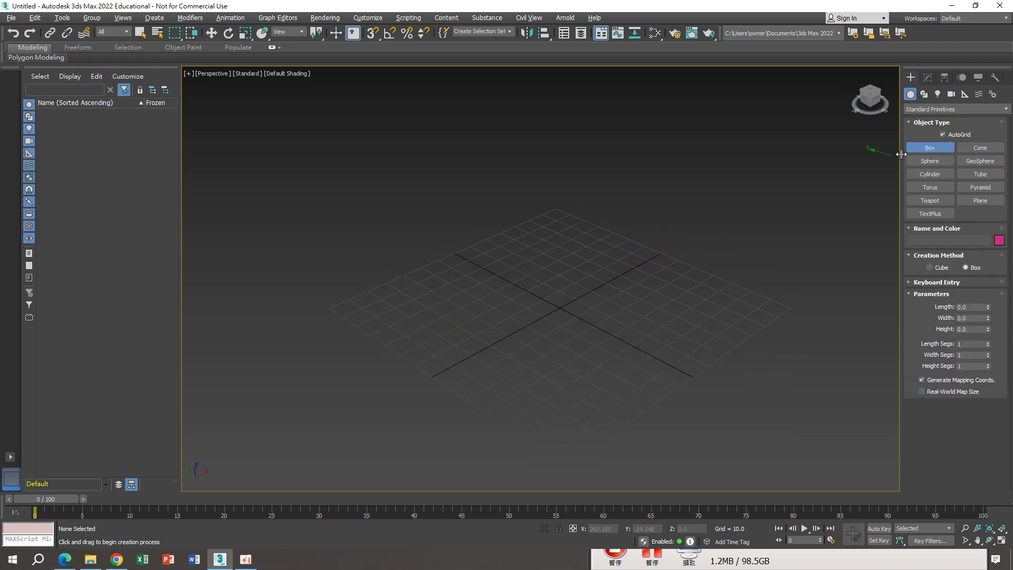
{"action": "left_click_drag", "start_coordinate": [441, 309], "coordinate": [485, 311]}
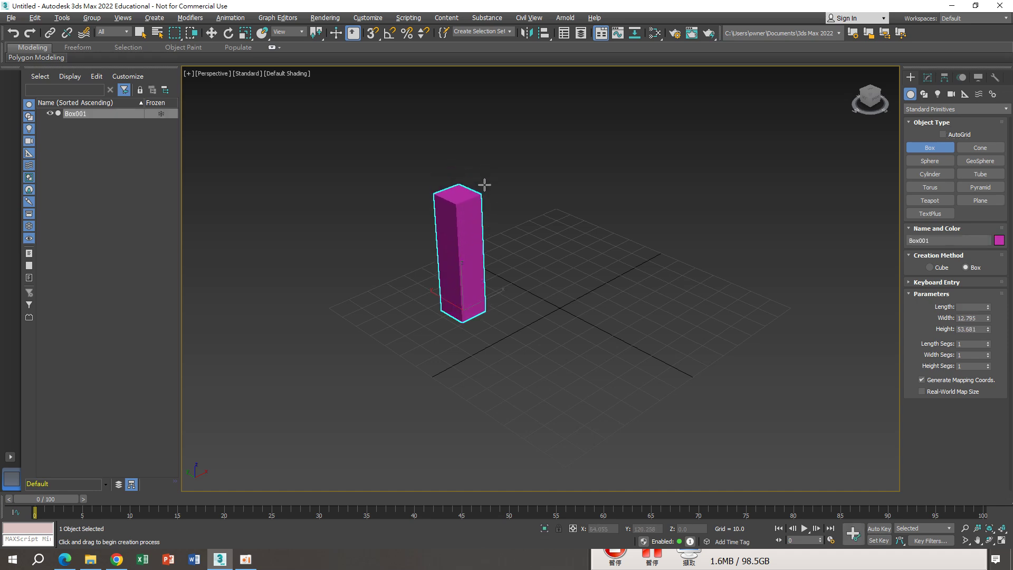
{"action": "middle_click_drag", "start_coordinate": [488, 224], "coordinate": [490, 214]}
{"action": "scroll", "coordinate": [490, 213], "scroll_direction": "down", "scroll_amount": 3}
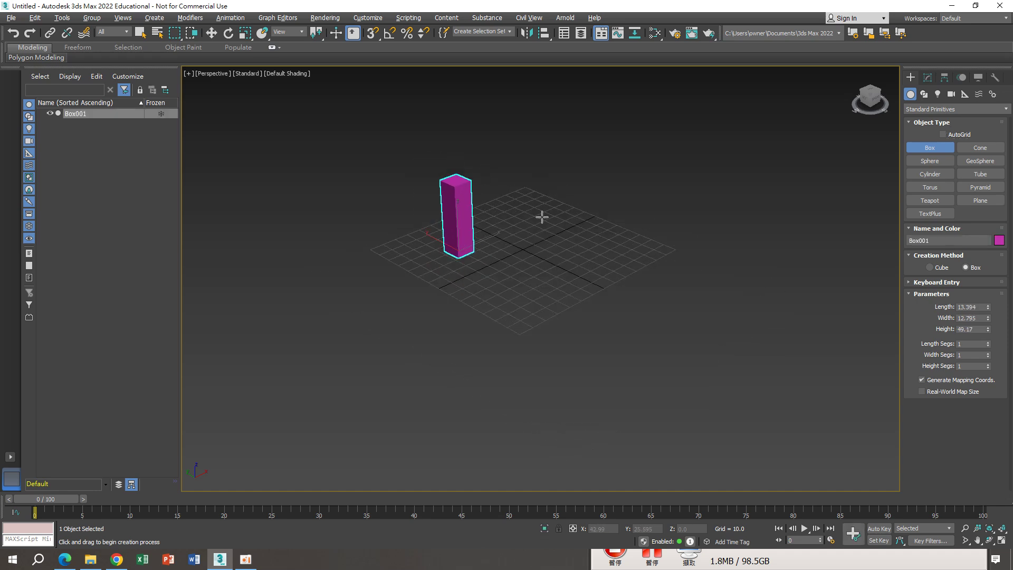
{"action": "key", "text": "r"}
{"action": "left_click", "coordinate": [211, 33]}
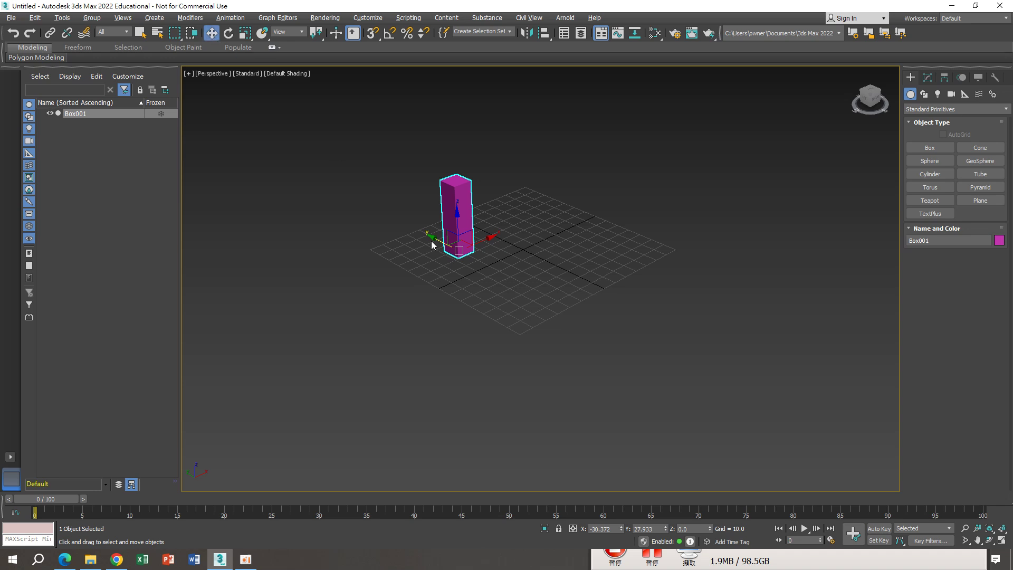
Clone the leg as instances twice to make four square-arranged legs, Box001–Box004.
{"action": "left_click_drag", "start_coordinate": [484, 240], "coordinate": [547, 221], "text": "shift"}
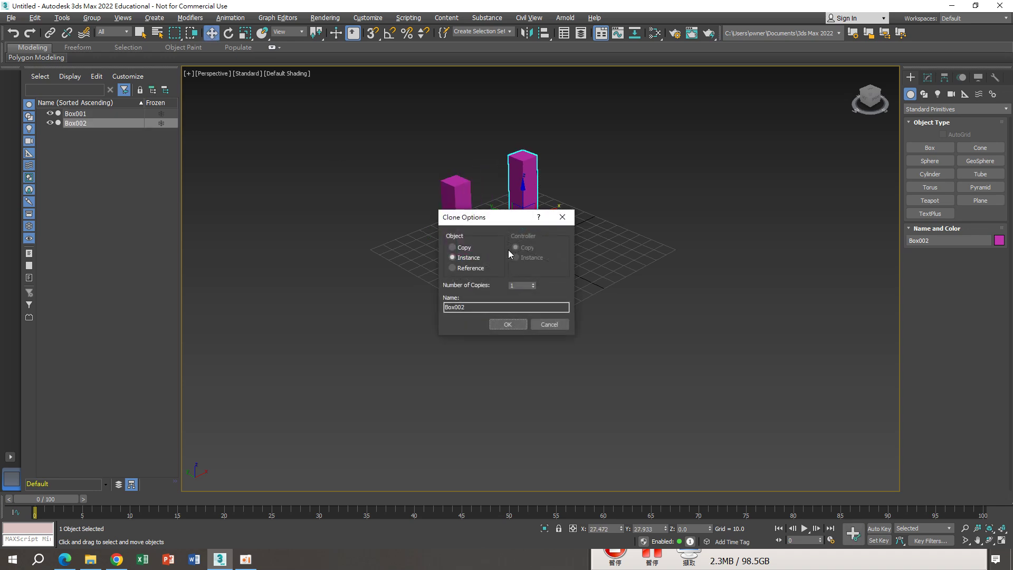
{"action": "left_click", "coordinate": [495, 325]}
{"action": "left_click", "coordinate": [471, 253], "text": "ctrl"}
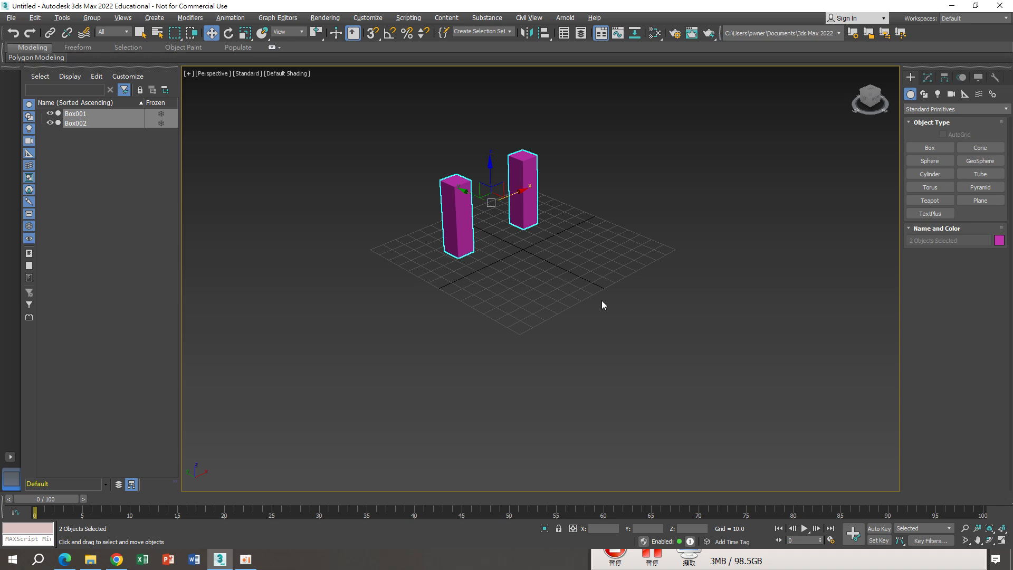
{"action": "left_click_drag", "start_coordinate": [470, 193], "coordinate": [541, 276], "text": "shift"}
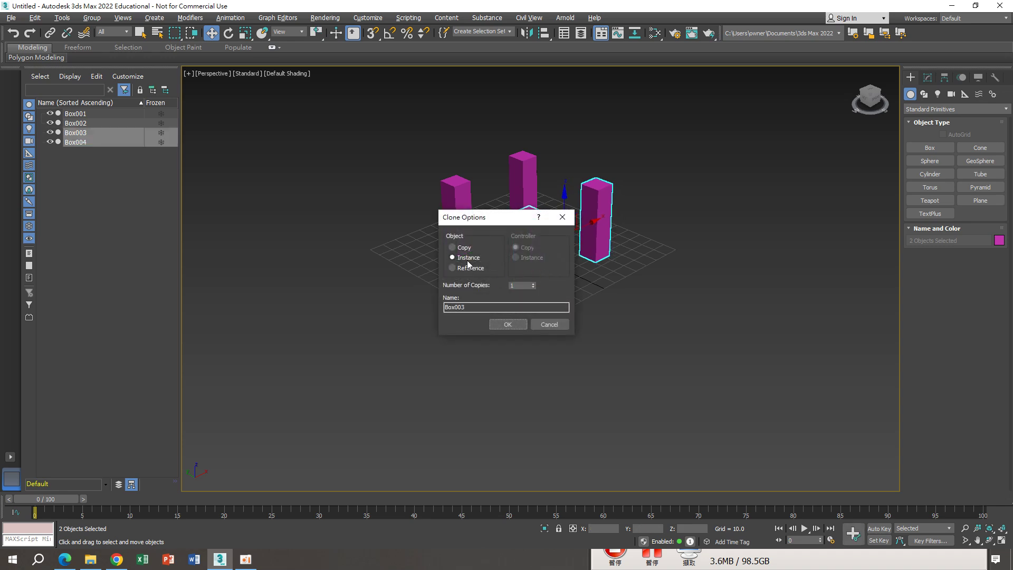
{"action": "left_click", "coordinate": [506, 325]}
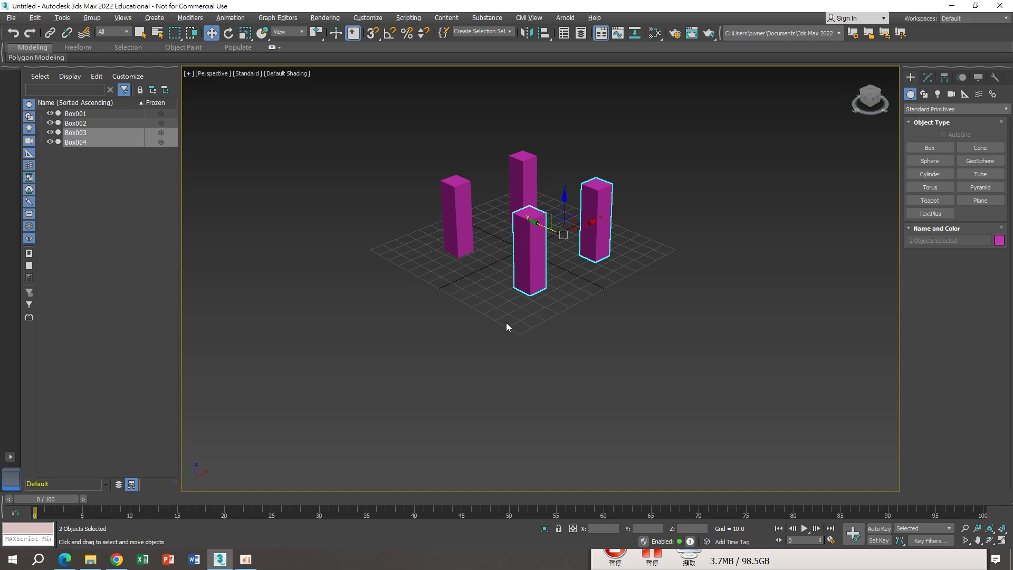
{"action": "scroll", "coordinate": [506, 324], "scroll_direction": "up", "scroll_amount": 2}
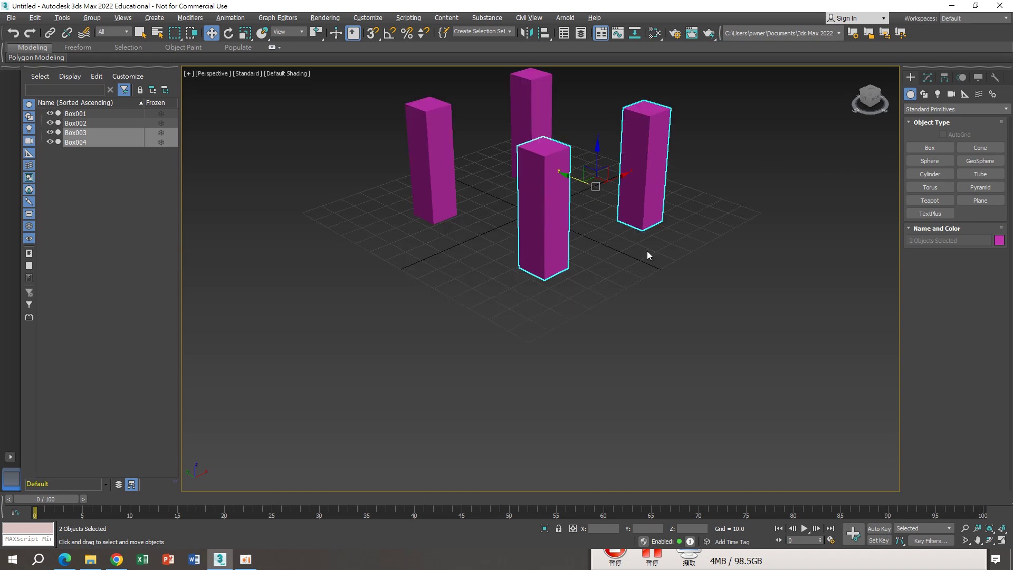
{"action": "scroll", "coordinate": [647, 251], "scroll_direction": "down", "scroll_amount": 2}
{"action": "middle_click_drag", "start_coordinate": [647, 251], "coordinate": [616, 287]}
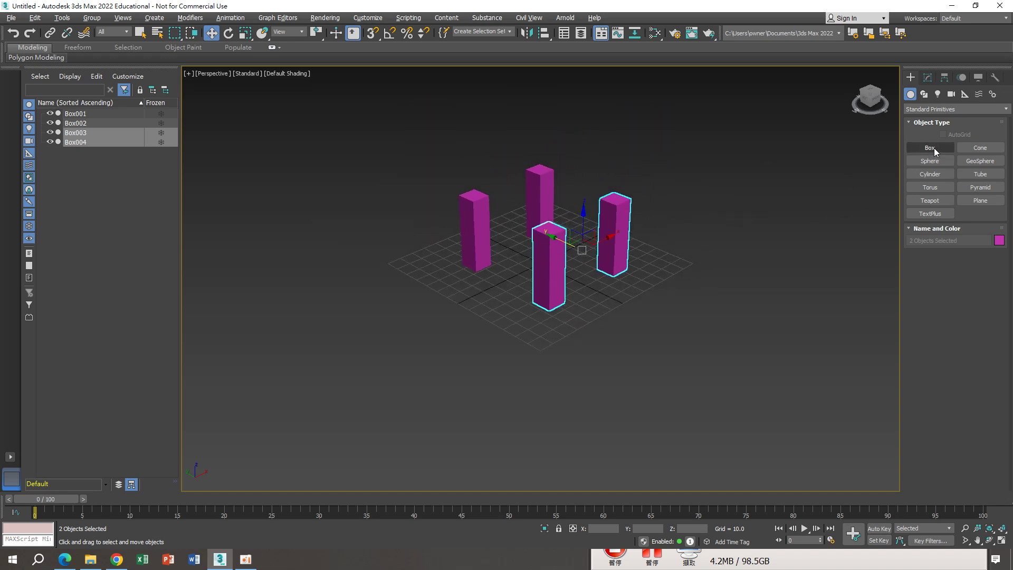
Build a flat AutoGrid box, Box005, over the leg tops and scale it up to overhang them.
{"action": "left_click", "coordinate": [934, 148]}
{"action": "left_click", "coordinate": [942, 134]}
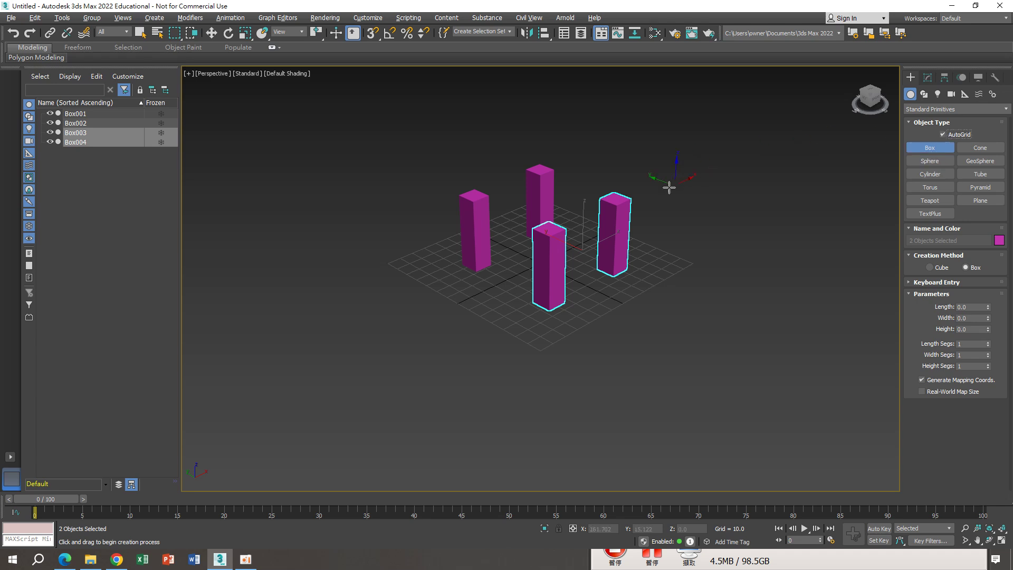
{"action": "scroll", "coordinate": [538, 176], "scroll_direction": "up", "scroll_amount": 2}
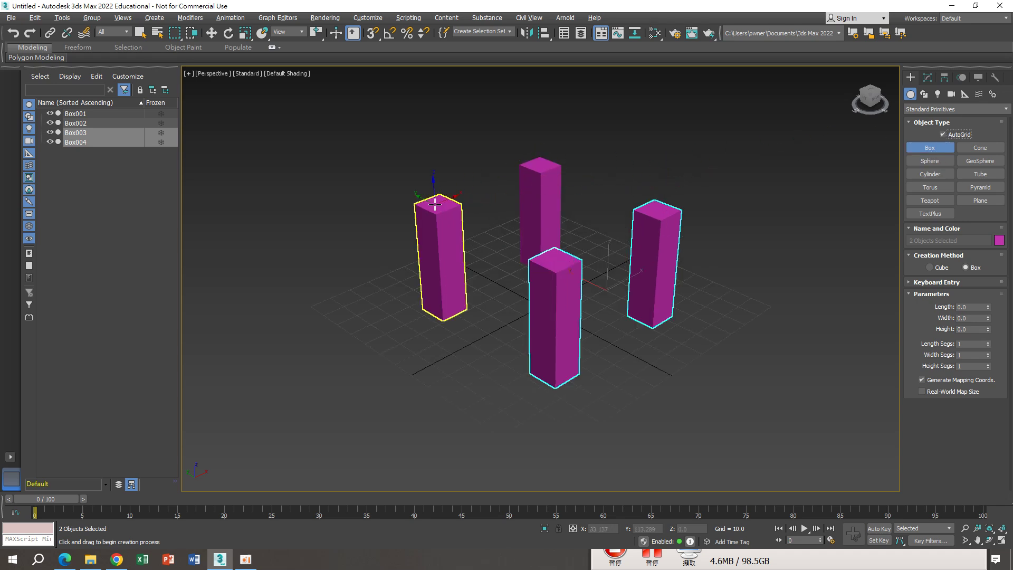
{"action": "left_click_drag", "start_coordinate": [437, 205], "coordinate": [667, 211]}
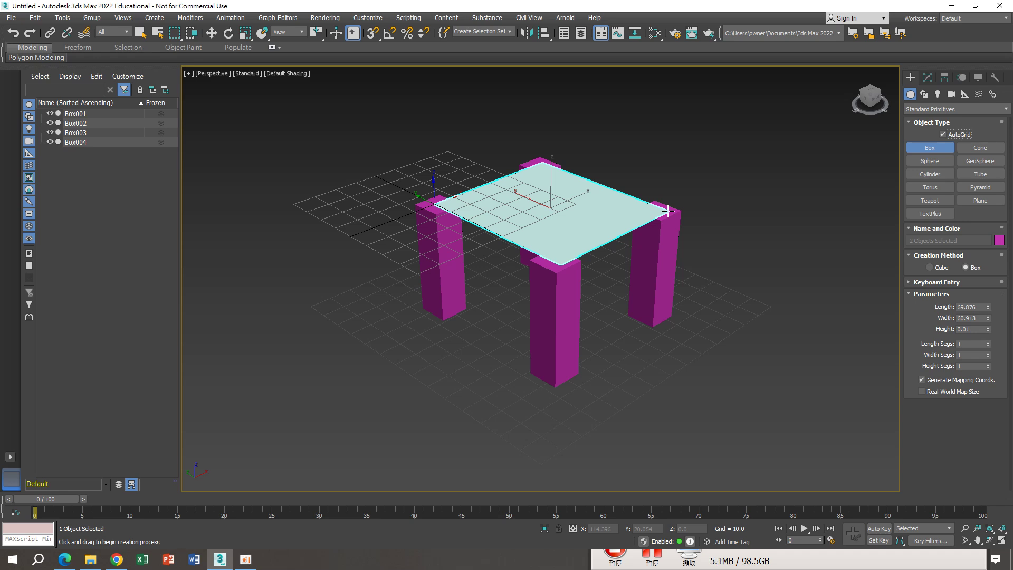
{"action": "left_click", "coordinate": [659, 187]}
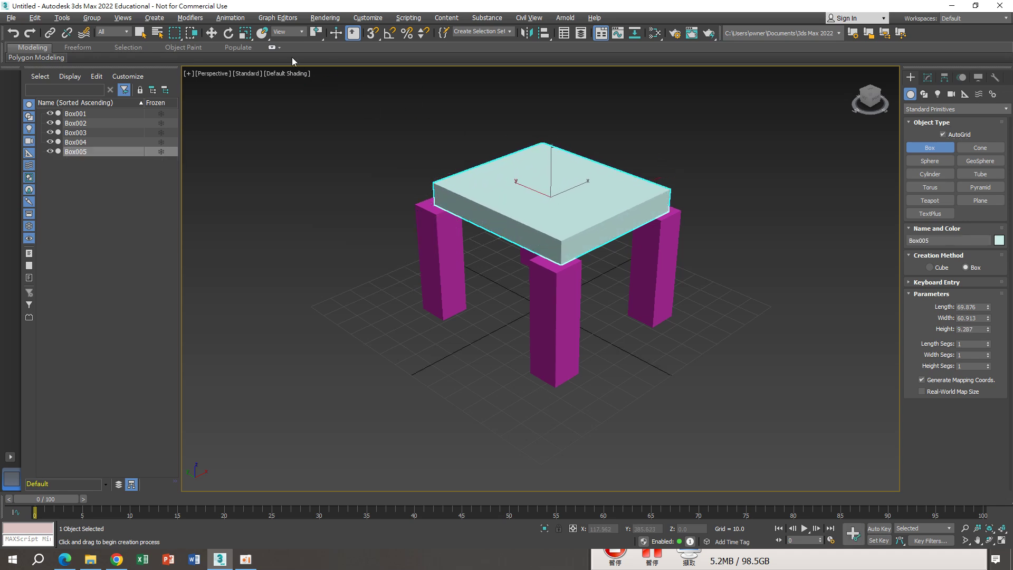
{"action": "left_click", "coordinate": [245, 32]}
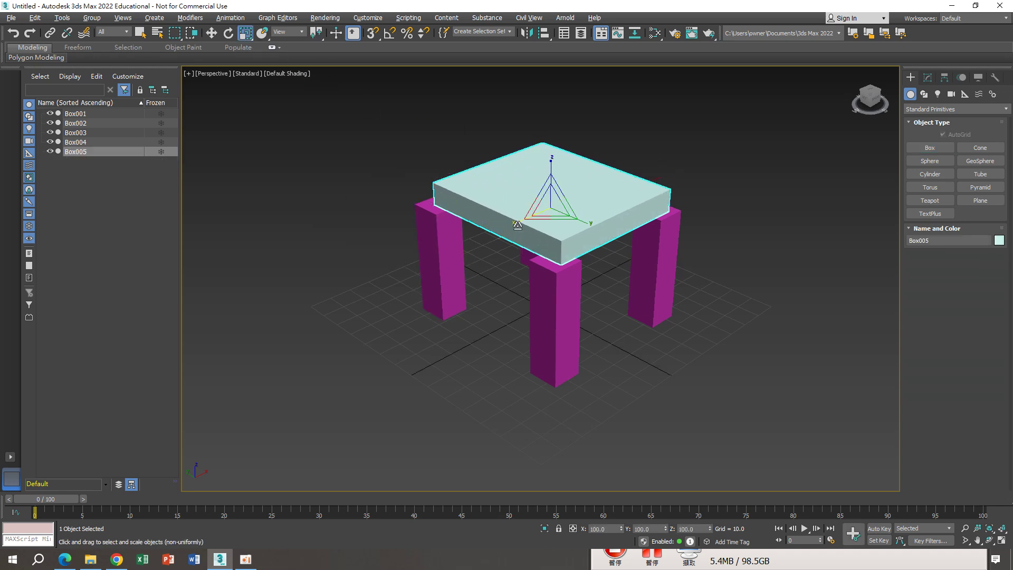
{"action": "left_click_drag", "start_coordinate": [516, 229], "coordinate": [606, 231]}
Orbit to a lower frontal view and select the middle front leg.
{"action": "scroll", "coordinate": [599, 231], "scroll_direction": "down", "scroll_amount": 3}
{"action": "scroll", "coordinate": [599, 231], "scroll_direction": "down", "scroll_amount": 2}
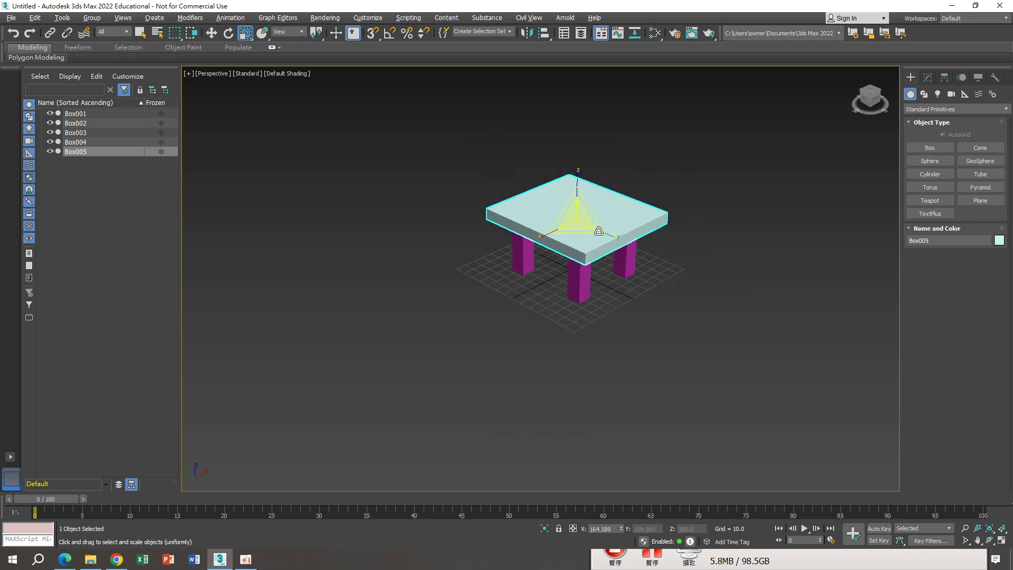
{"action": "middle_click_drag", "start_coordinate": [599, 231], "coordinate": [530, 215], "text": "alt"}
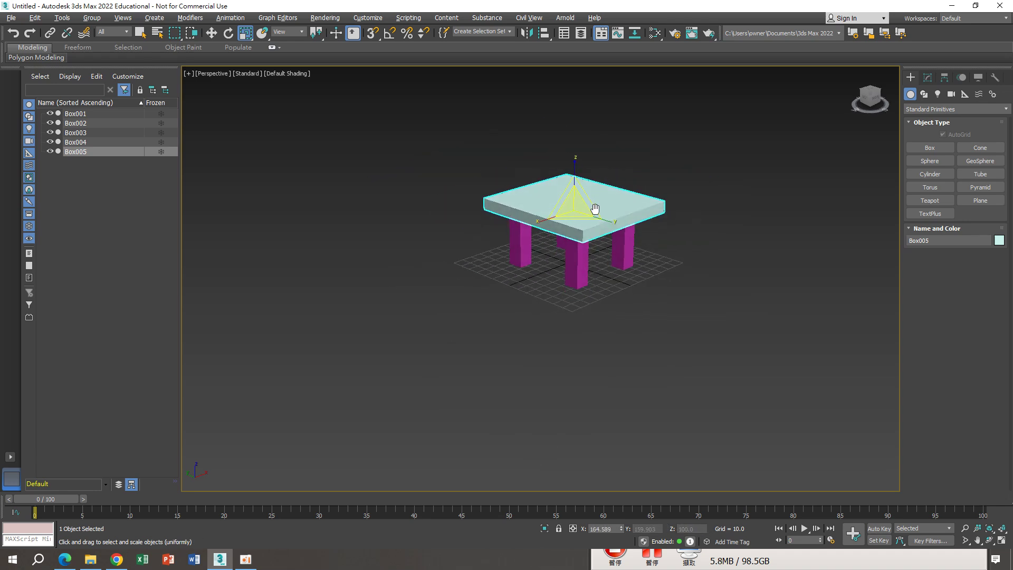
{"action": "left_click", "coordinate": [526, 276]}
{"action": "scroll", "coordinate": [522, 273], "scroll_direction": "down", "scroll_amount": 3}
{"action": "scroll", "coordinate": [508, 286], "scroll_direction": "up", "scroll_amount": 5}
{"action": "middle_click_drag", "start_coordinate": [511, 280], "coordinate": [478, 265], "text": "alt"}
{"action": "left_click", "coordinate": [467, 259]}
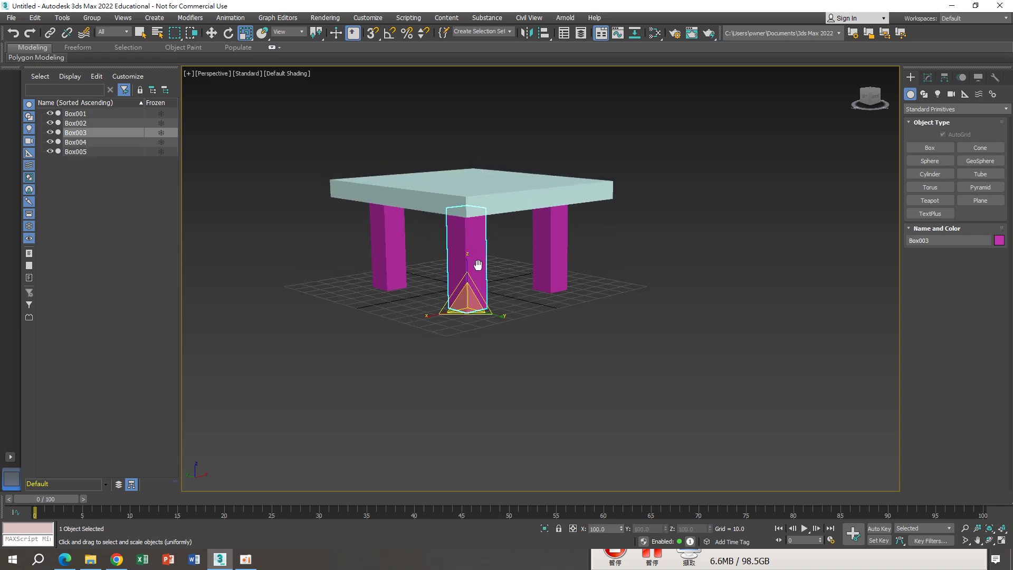
Increase the leg's Height in the Modify panel so all four instanced legs grow taller.
{"action": "left_click", "coordinate": [928, 78]}
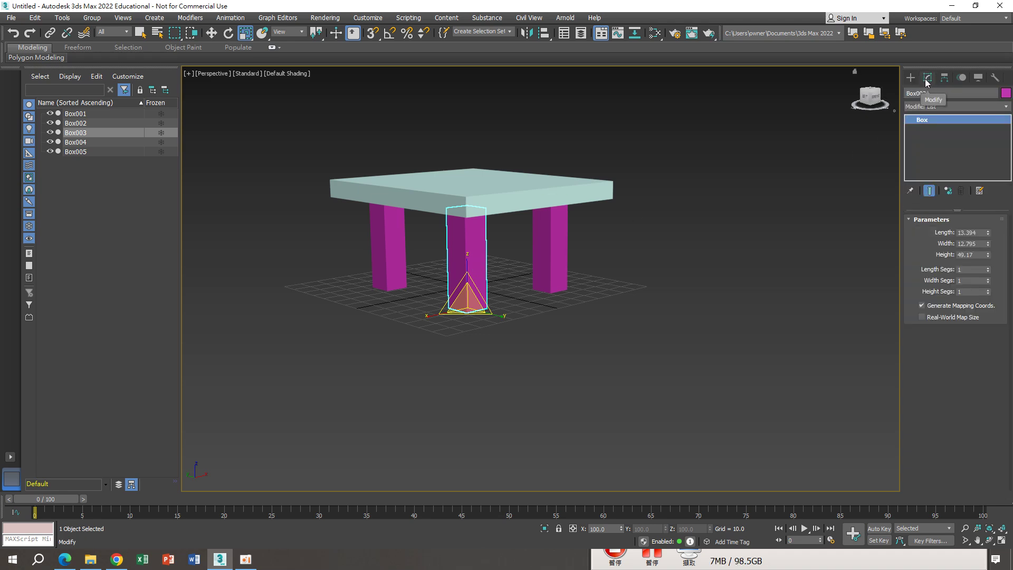
{"action": "left_click", "coordinate": [906, 76]}
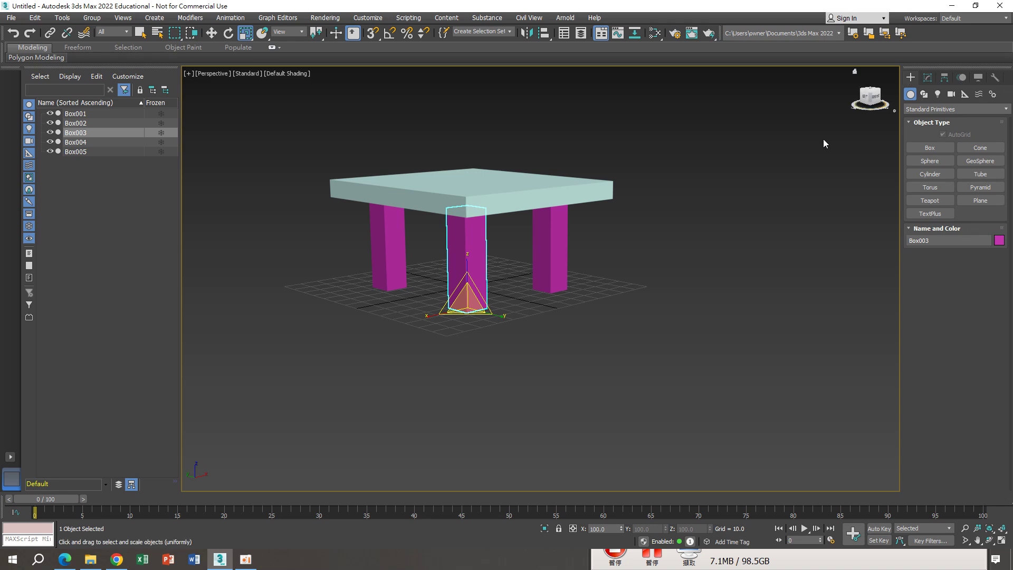
{"action": "left_click", "coordinate": [568, 302]}
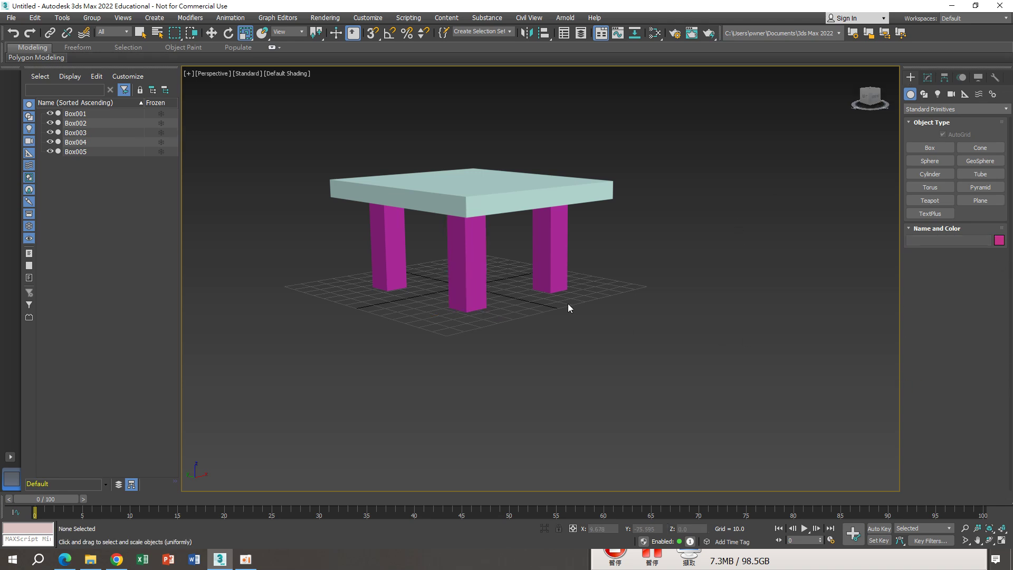
{"action": "left_click", "coordinate": [472, 274]}
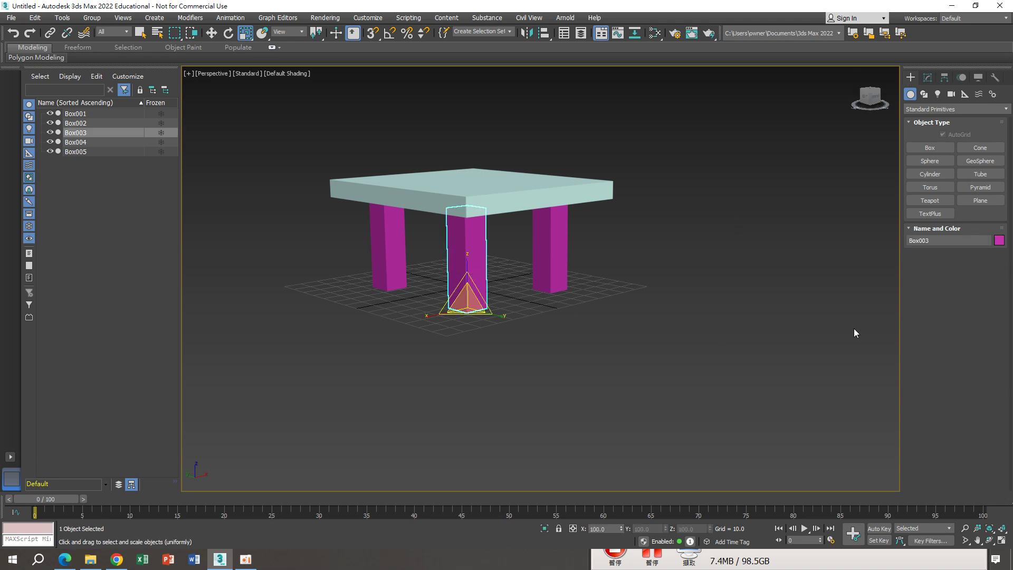
{"action": "left_click", "coordinate": [926, 78]}
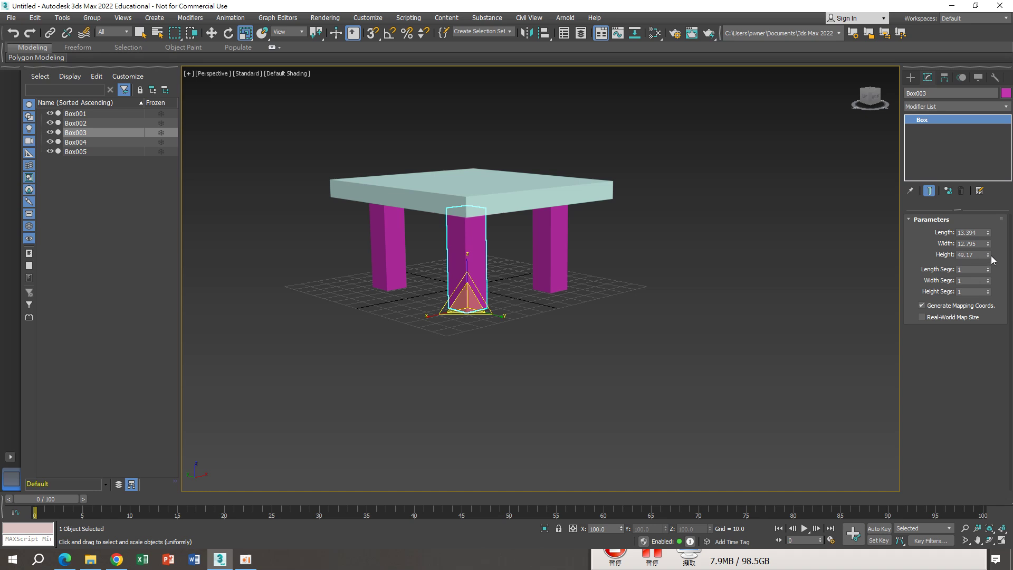
{"action": "mouse_move", "coordinate": [987, 255]}
{"action": "left_mouse_down"}
{"action": "mouse_move", "coordinate": [987, 217]}
{"action": "mouse_move", "coordinate": [989, 226]}
{"action": "left_mouse_up"}
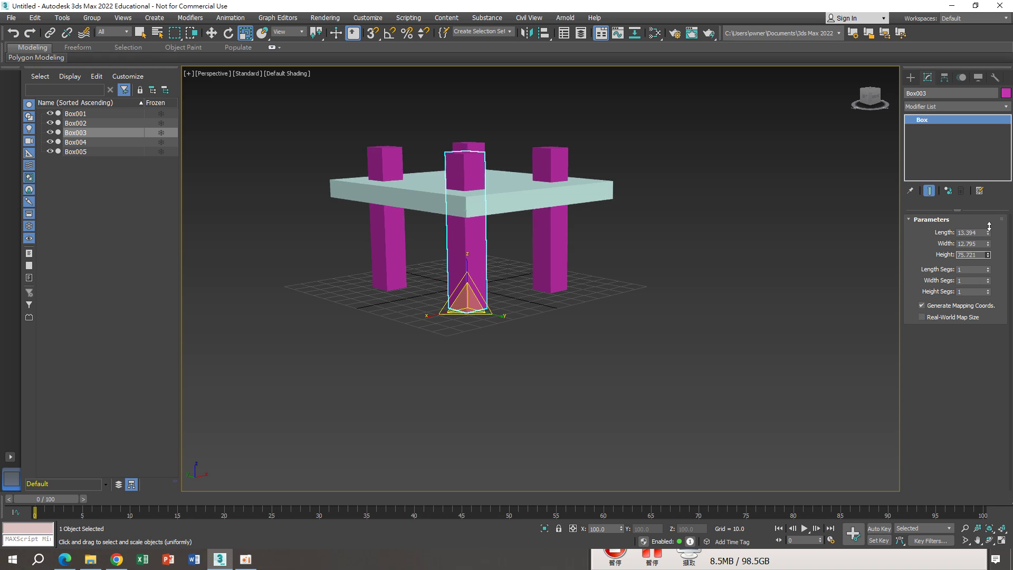
Move the tabletop up along Z to rest on the taller legs.
{"action": "left_click", "coordinate": [607, 194]}
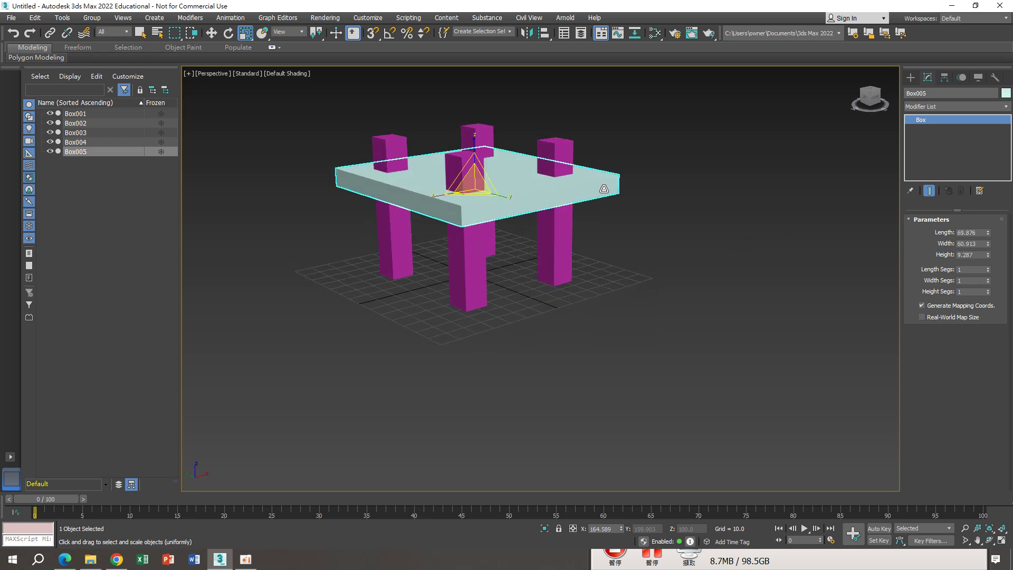
{"action": "middle_click_drag", "start_coordinate": [607, 193], "coordinate": [624, 232], "text": "alt"}
{"action": "left_click", "coordinate": [212, 33]}
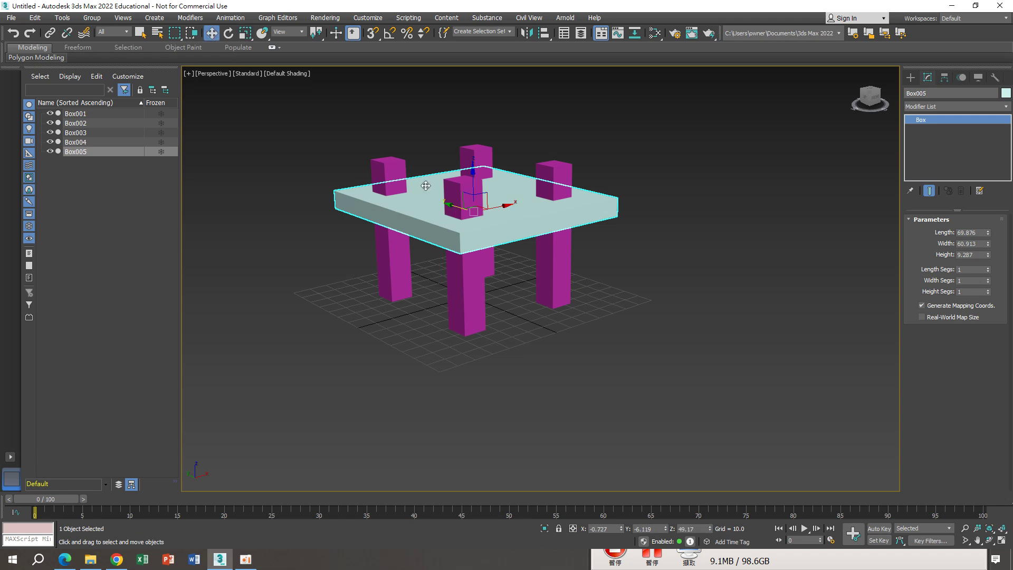
{"action": "left_click_drag", "start_coordinate": [473, 193], "coordinate": [464, 143]}
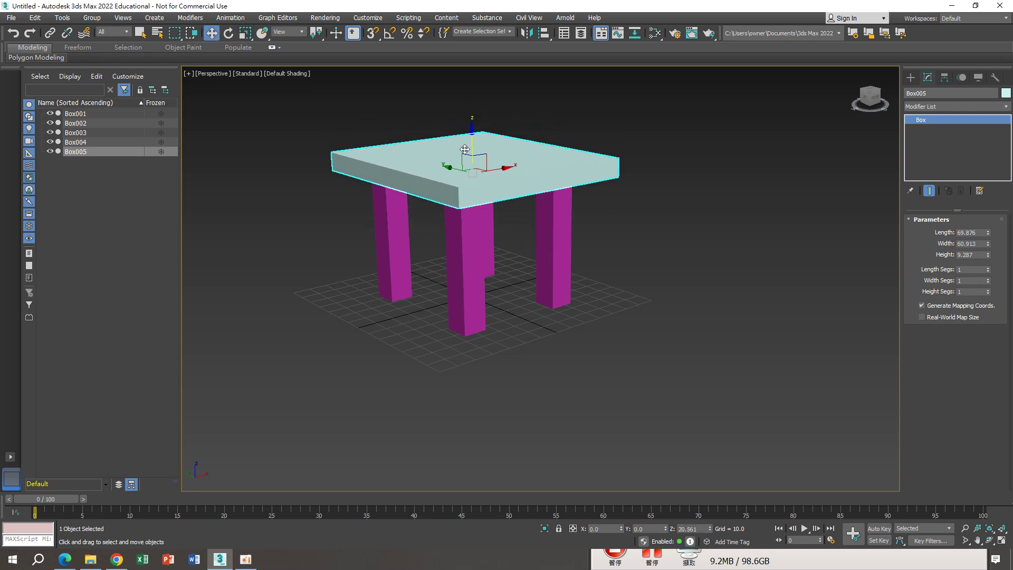
{"action": "scroll", "coordinate": [514, 236], "scroll_direction": "down", "scroll_amount": 3}
{"action": "left_click", "coordinate": [608, 248]}
{"action": "mouse_move", "coordinate": [608, 248]}
{"action": "middle_mouse_down"}
{"action": "mouse_move", "coordinate": [590, 244]}
{"action": "mouse_move", "coordinate": [522, 269]}
{"action": "middle_mouse_up"}
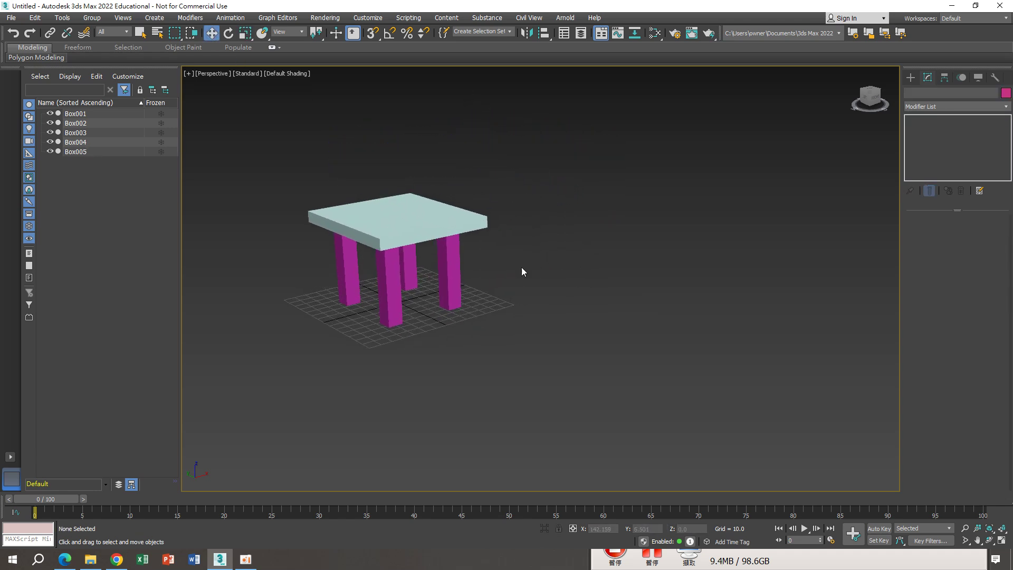
{"action": "scroll", "coordinate": [474, 259], "scroll_direction": "up", "scroll_amount": 2}
{"action": "scroll", "coordinate": [463, 231], "scroll_direction": "down", "scroll_amount": 4}
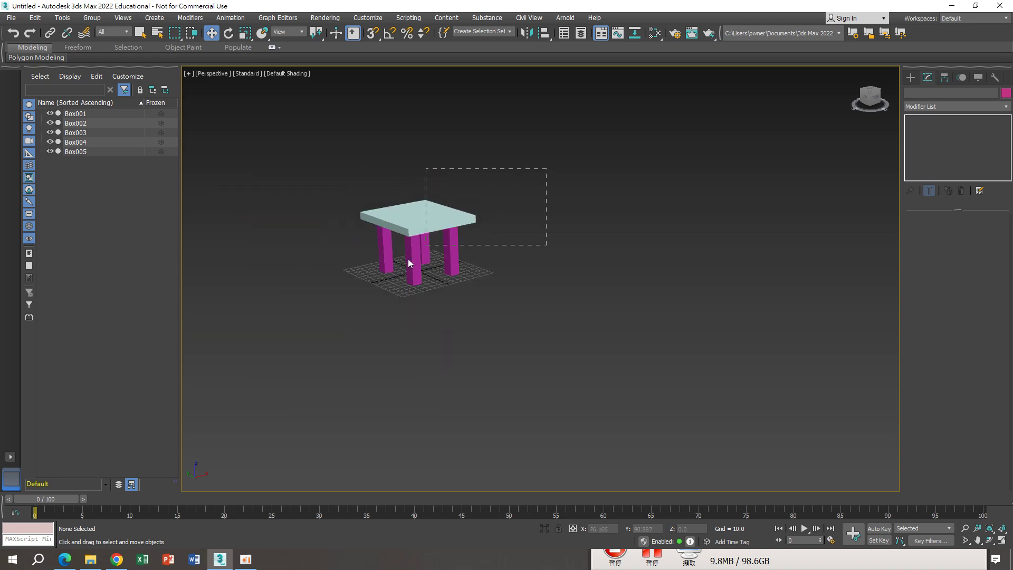
Clone the five table boxes as an independent Copy placed to the right.
{"action": "left_click_drag", "start_coordinate": [409, 262], "coordinate": [433, 262]}
{"action": "scroll", "coordinate": [449, 265], "scroll_direction": "up", "scroll_amount": 2}
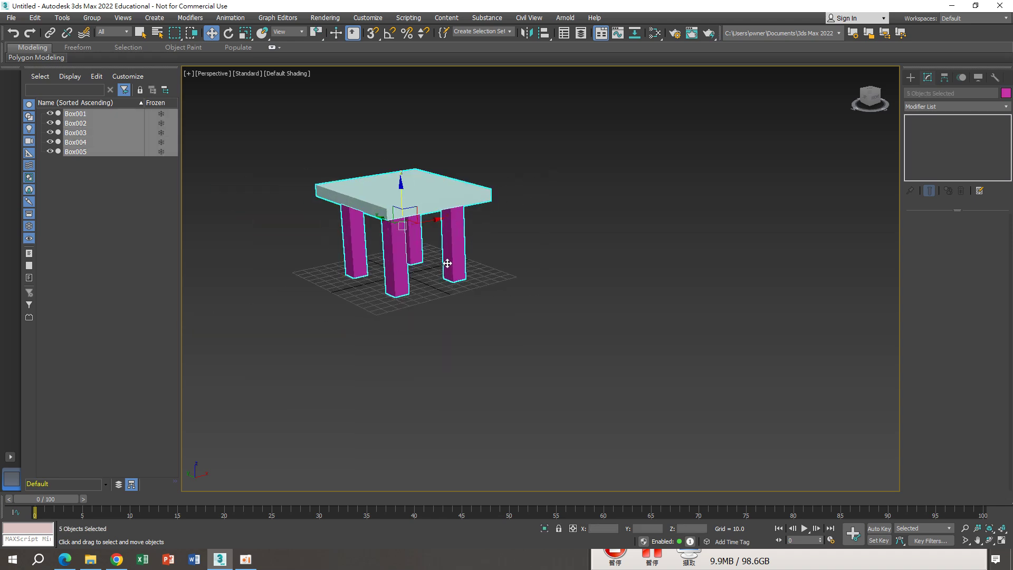
{"action": "left_click_drag", "start_coordinate": [431, 219], "coordinate": [576, 211], "text": "shift"}
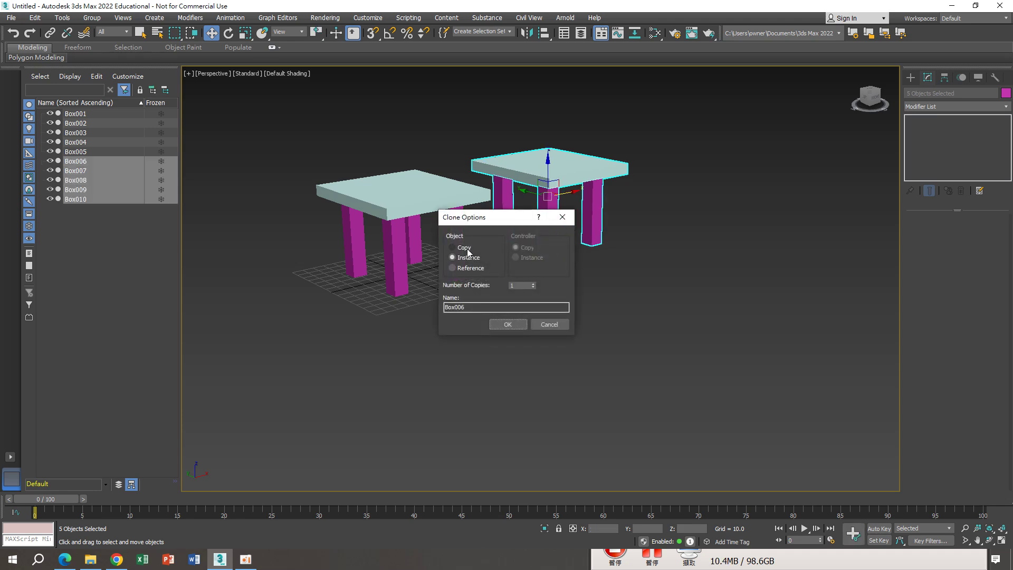
{"action": "left_click_drag", "start_coordinate": [522, 220], "coordinate": [248, 172]}
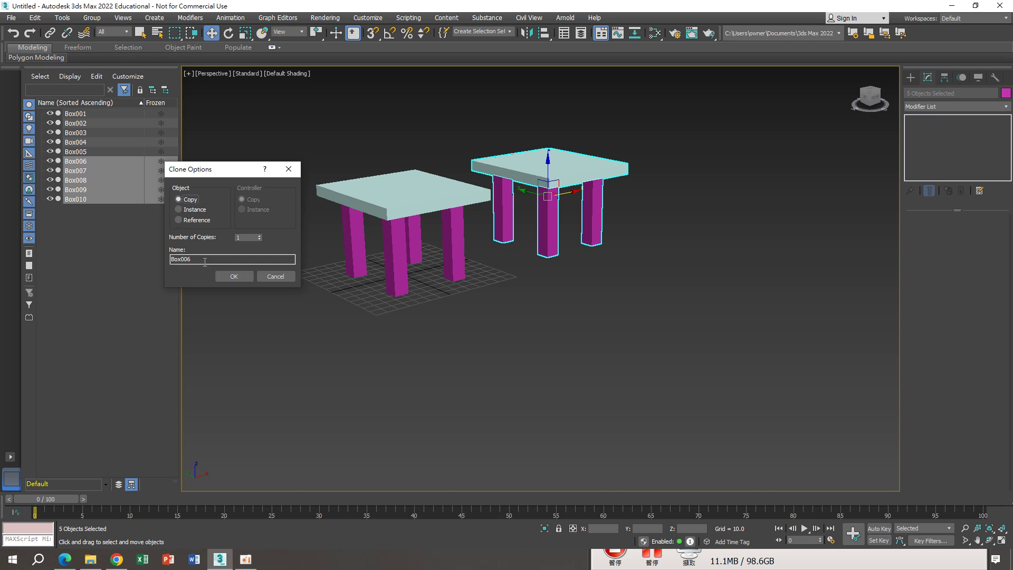
{"action": "left_click", "coordinate": [236, 276]}
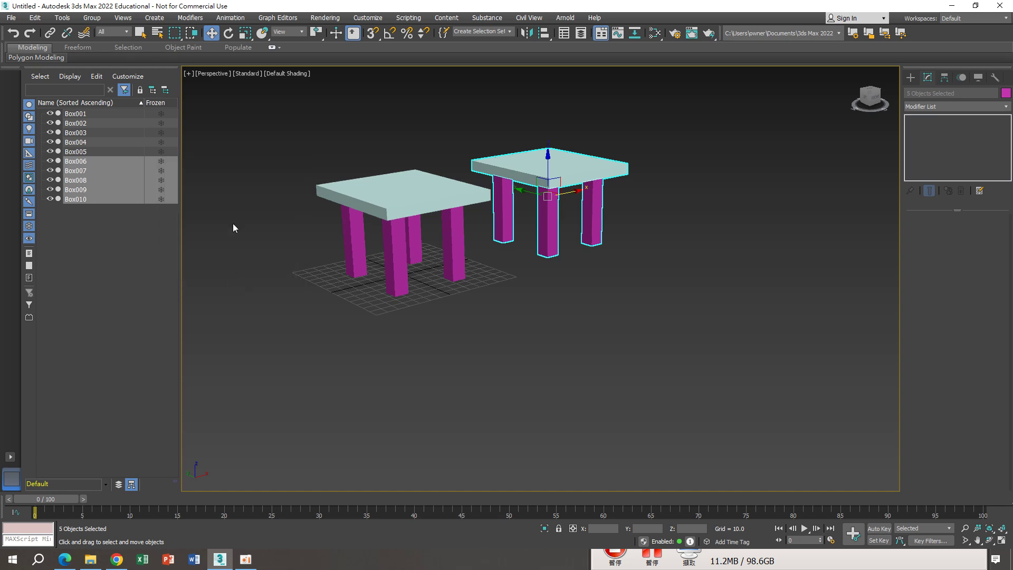
Shrink the copied table to about 85% and lower it onto the grid.
{"action": "left_click", "coordinate": [245, 33]}
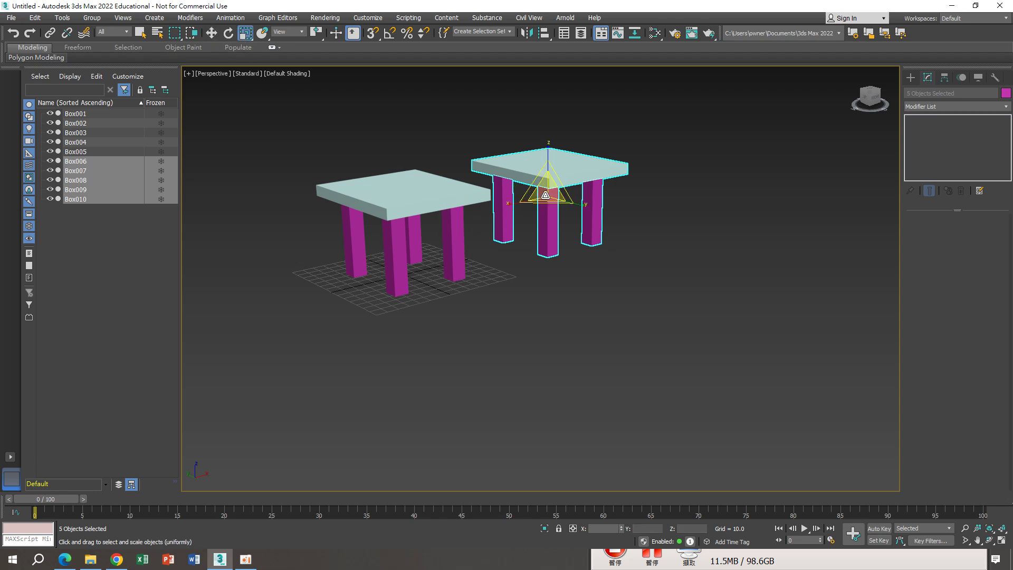
{"action": "left_click_drag", "start_coordinate": [546, 191], "coordinate": [537, 222]}
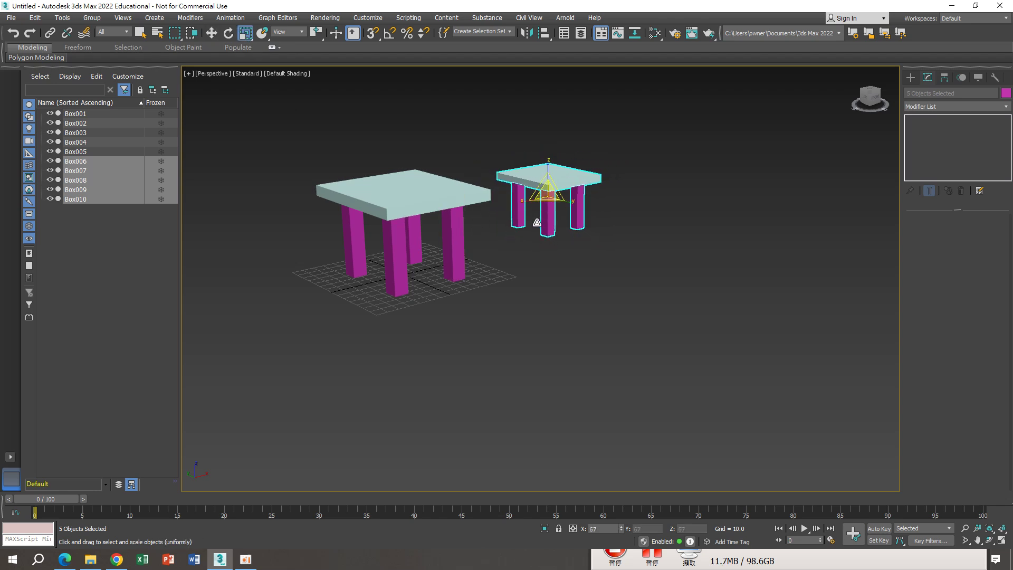
{"action": "middle_click_drag", "start_coordinate": [537, 222], "coordinate": [516, 235], "text": "alt"}
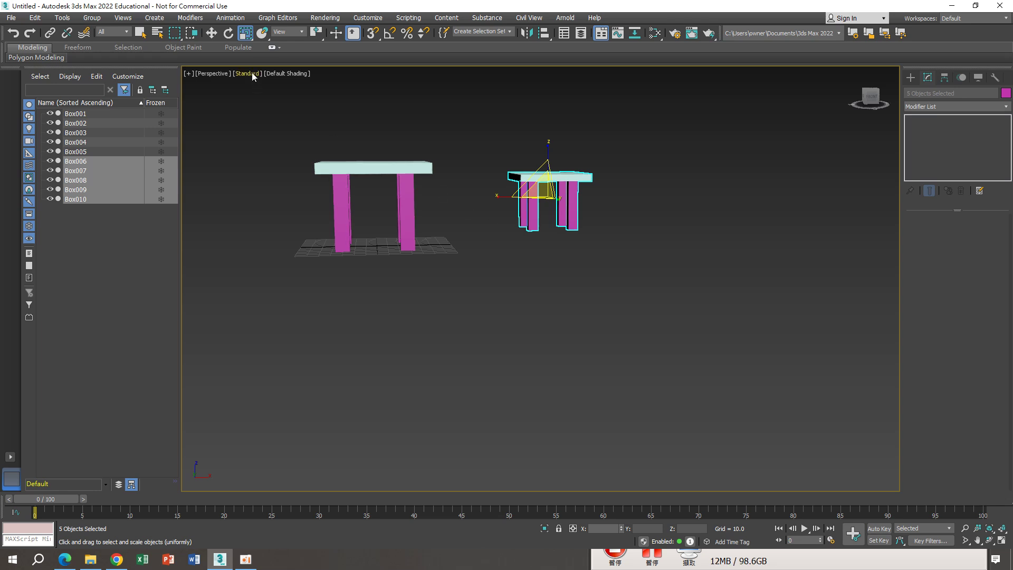
{"action": "left_click", "coordinate": [211, 33]}
{"action": "left_click_drag", "start_coordinate": [547, 164], "coordinate": [547, 184]}
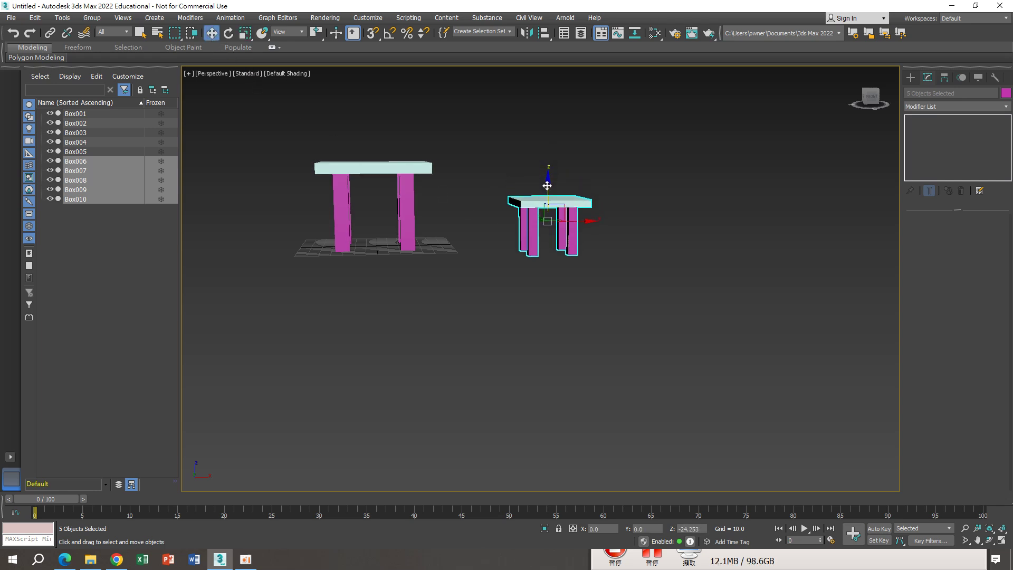
{"action": "middle_click_drag", "start_coordinate": [487, 264], "coordinate": [517, 274], "text": "alt"}
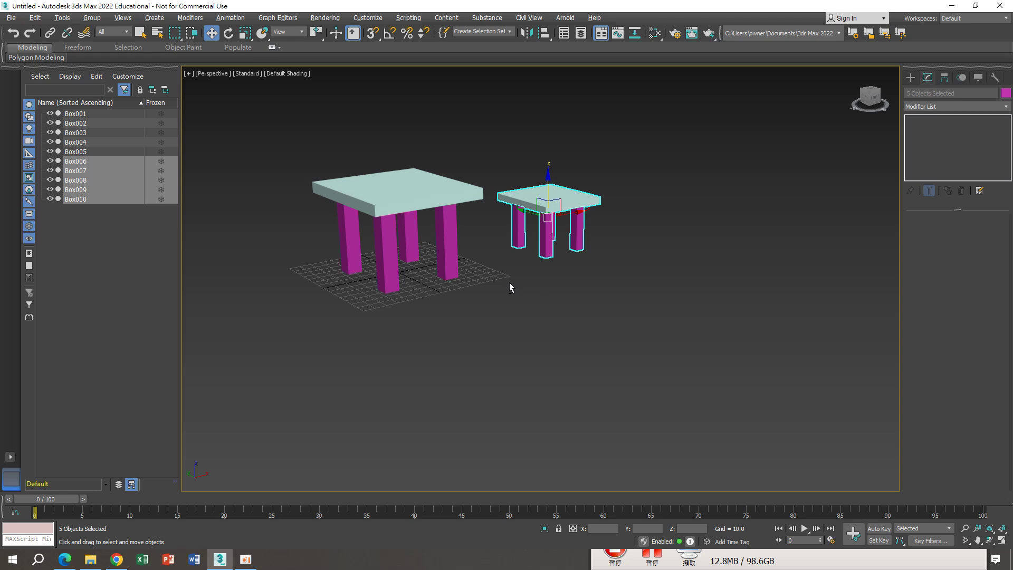
{"action": "mouse_move", "coordinate": [509, 287]}
{"action": "middle_mouse_down", "text": "alt"}
{"action": "mouse_move", "coordinate": [660, 284]}
{"action": "mouse_move", "coordinate": [409, 283]}
{"action": "mouse_move", "coordinate": [500, 280]}
{"action": "mouse_move", "coordinate": [437, 295]}
{"action": "mouse_move", "coordinate": [467, 286]}
{"action": "mouse_move", "coordinate": [448, 303]}
{"action": "mouse_move", "coordinate": [485, 300]}
{"action": "middle_mouse_up", "text": "alt"}
Select the small table's top, Box010, and orbit in for a closer view.
{"action": "left_click", "coordinate": [616, 250]}
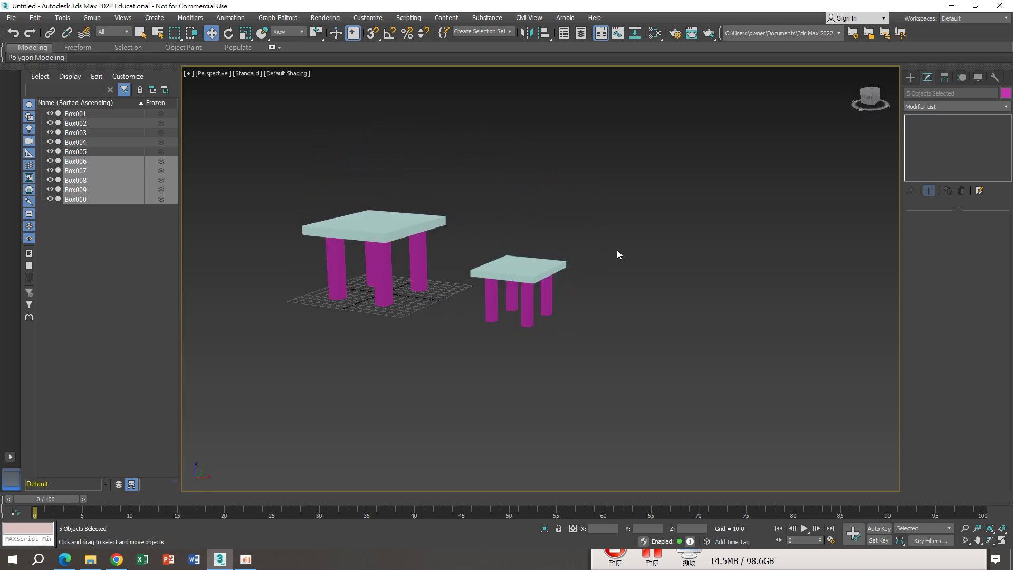
{"action": "left_click", "coordinate": [536, 266]}
{"action": "scroll", "coordinate": [538, 269], "scroll_direction": "up", "scroll_amount": 3}
{"action": "scroll", "coordinate": [537, 270], "scroll_direction": "up", "scroll_amount": 3}
{"action": "scroll", "coordinate": [537, 270], "scroll_direction": "down", "scroll_amount": 3}
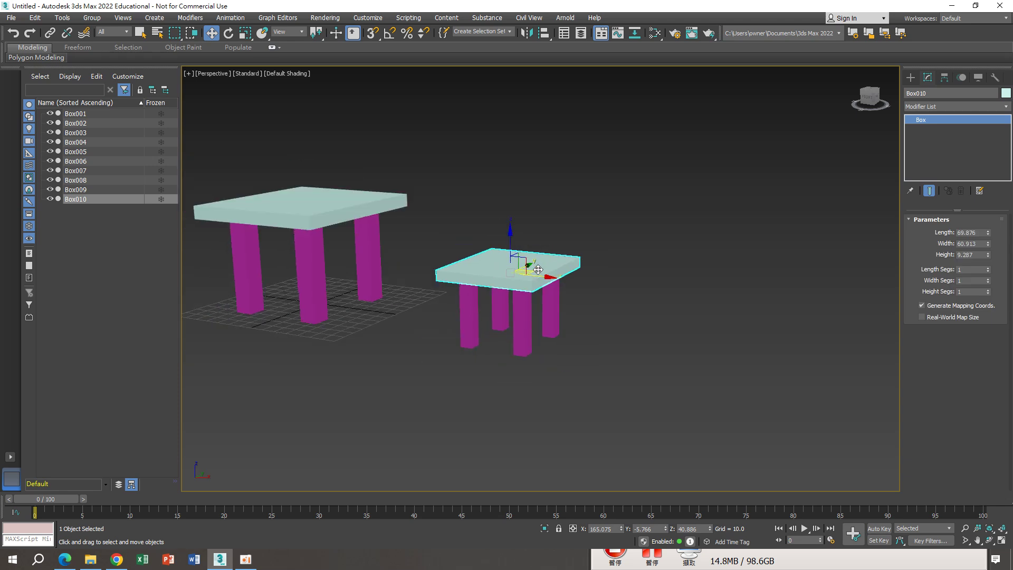
{"action": "mouse_move", "coordinate": [494, 331]}
{"action": "middle_mouse_down", "text": "alt"}
{"action": "mouse_move", "coordinate": [520, 336]}
{"action": "mouse_move", "coordinate": [530, 321]}
{"action": "middle_mouse_up", "text": "alt"}
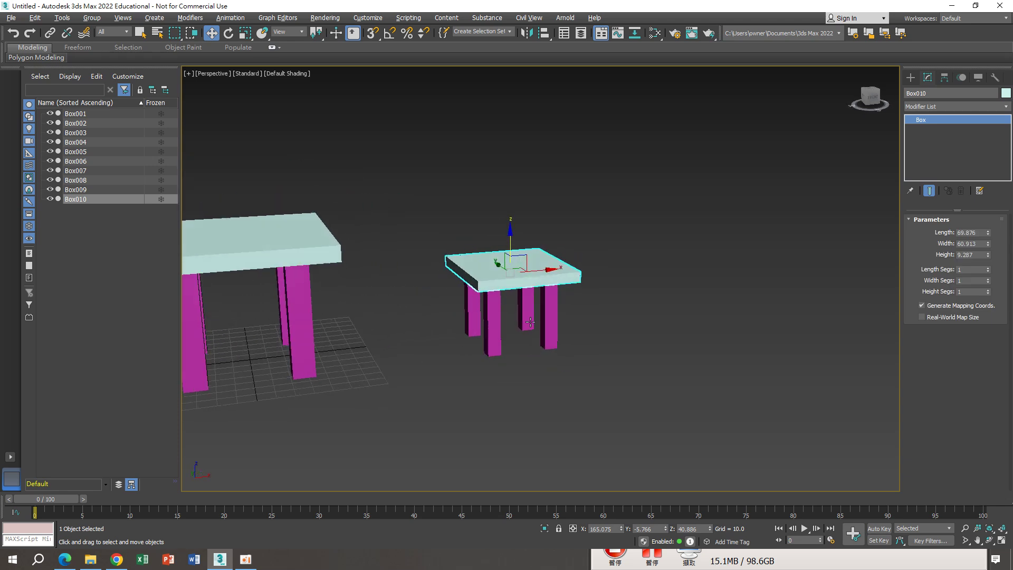
{"action": "scroll", "coordinate": [501, 278], "scroll_direction": "up", "scroll_amount": 2}
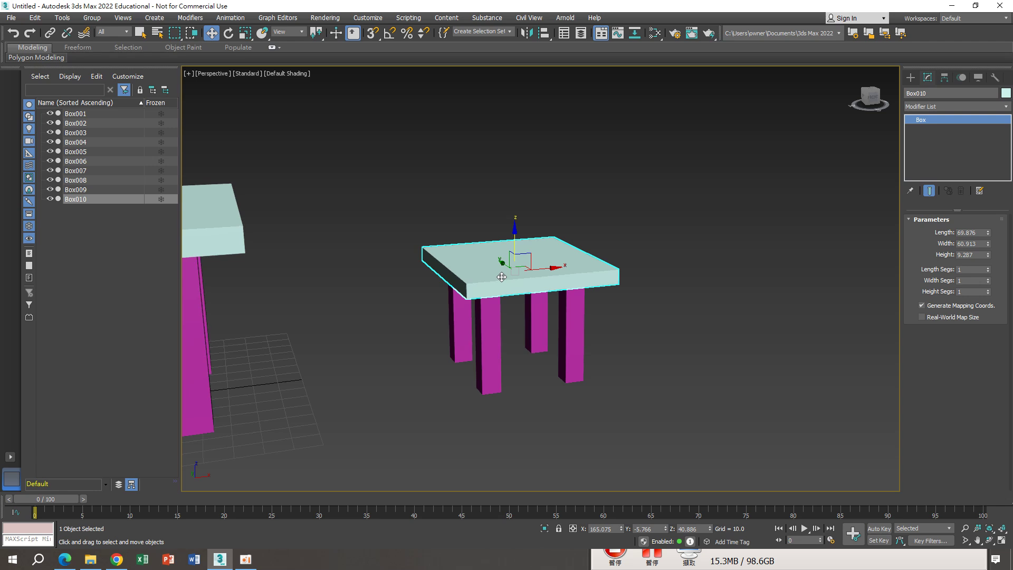
{"action": "scroll", "coordinate": [501, 277], "scroll_direction": "down", "scroll_amount": 2}
Rotate a copy of Box010 upright and move it onto the seat's back edge as a backrest.
{"action": "left_click", "coordinate": [228, 33]}
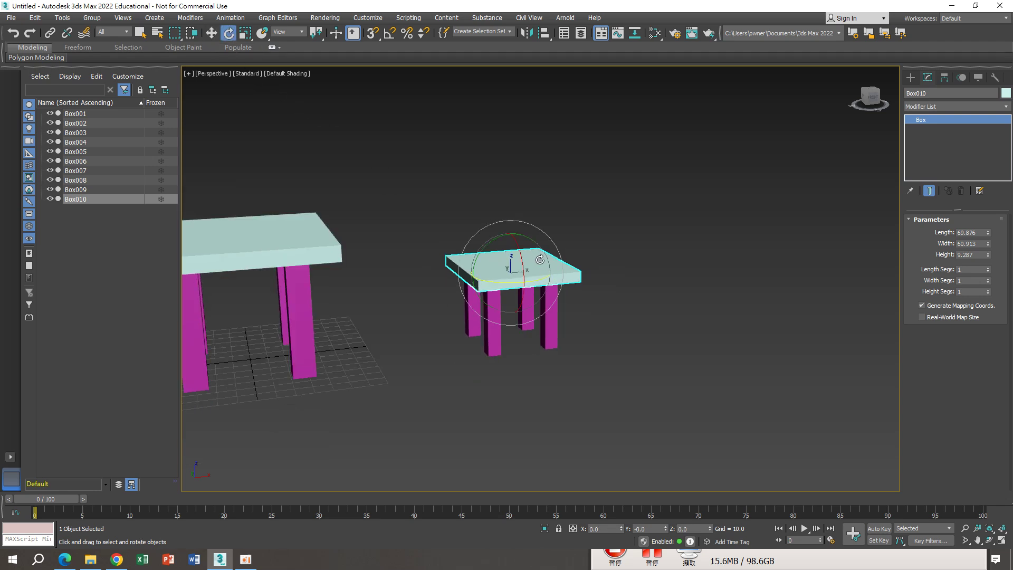
{"action": "middle_click_drag", "start_coordinate": [636, 335], "coordinate": [644, 339]}
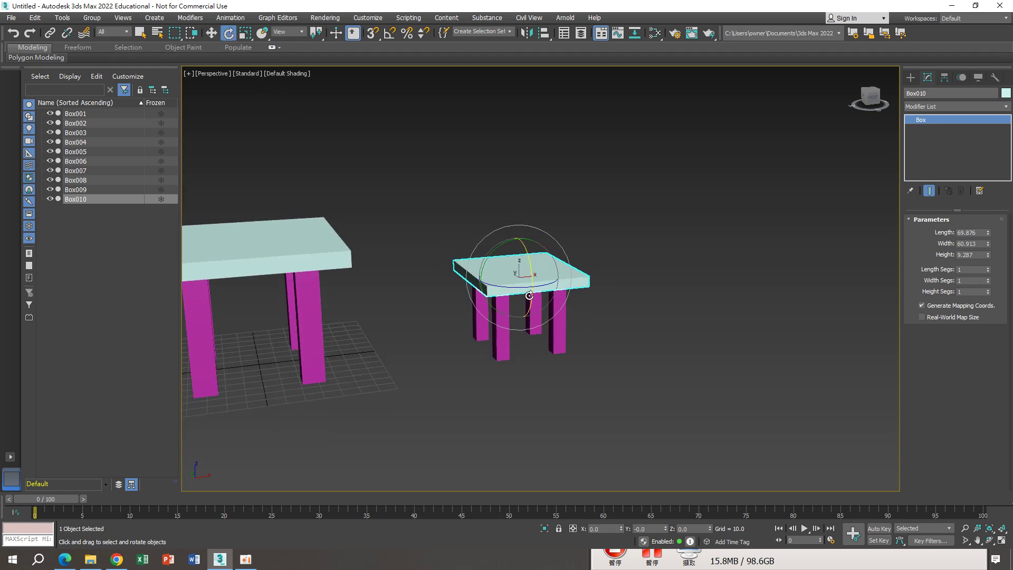
{"action": "mouse_move", "coordinate": [492, 254]}
{"action": "left_mouse_down"}
{"action": "mouse_move", "coordinate": [639, 244]}
{"action": "mouse_move", "coordinate": [658, 274]}
{"action": "left_mouse_up"}
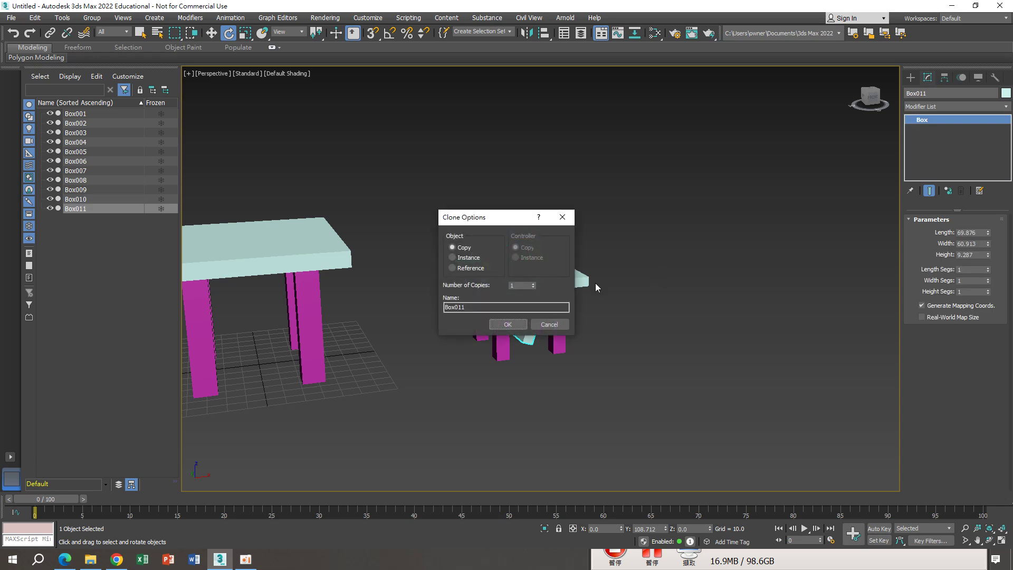
{"action": "left_click", "coordinate": [515, 324]}
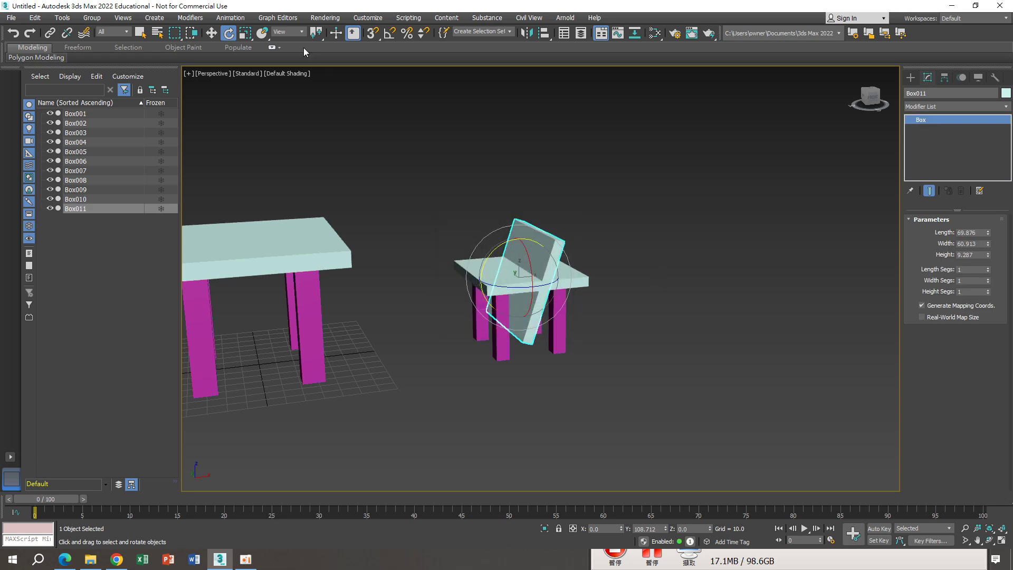
{"action": "left_click", "coordinate": [213, 34]}
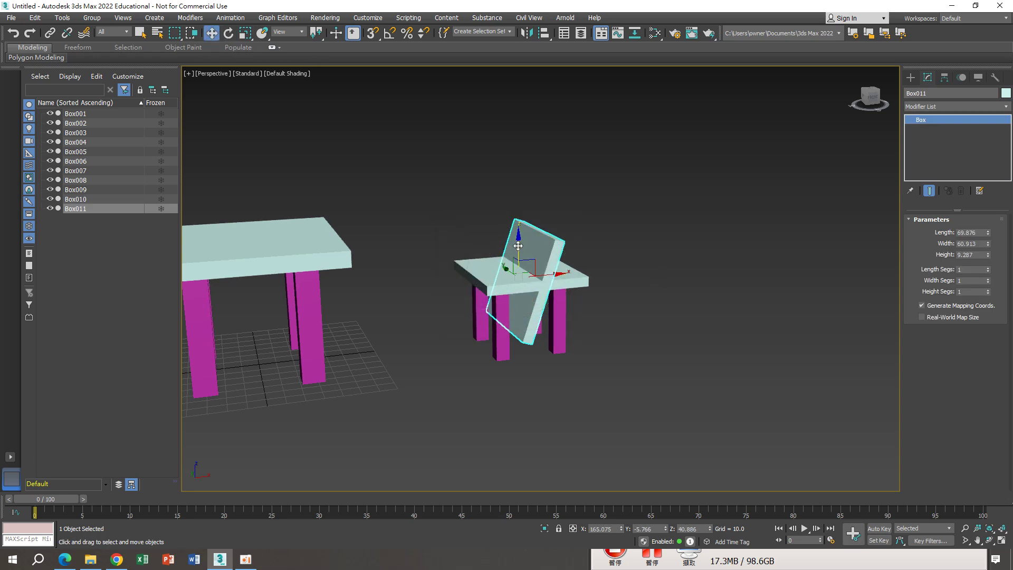
{"action": "left_click_drag", "start_coordinate": [518, 245], "coordinate": [519, 196]}
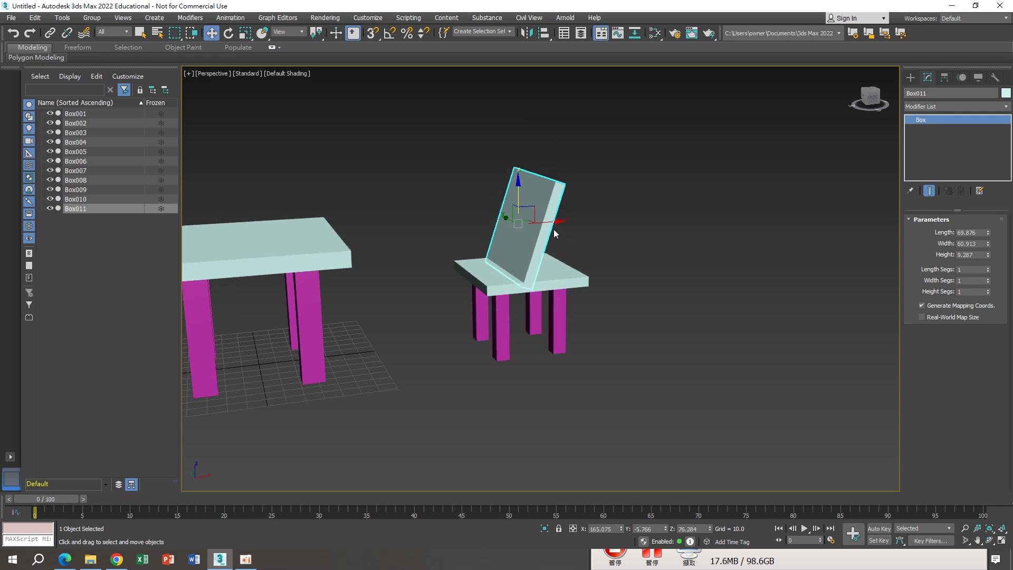
{"action": "left_click_drag", "start_coordinate": [554, 233], "coordinate": [599, 222]}
{"action": "mouse_move", "coordinate": [618, 290]}
{"action": "middle_mouse_down", "text": "alt"}
{"action": "mouse_move", "coordinate": [593, 264]}
{"action": "mouse_move", "coordinate": [584, 272]}
{"action": "middle_mouse_up", "text": "alt"}
{"action": "left_click", "coordinate": [506, 270]}
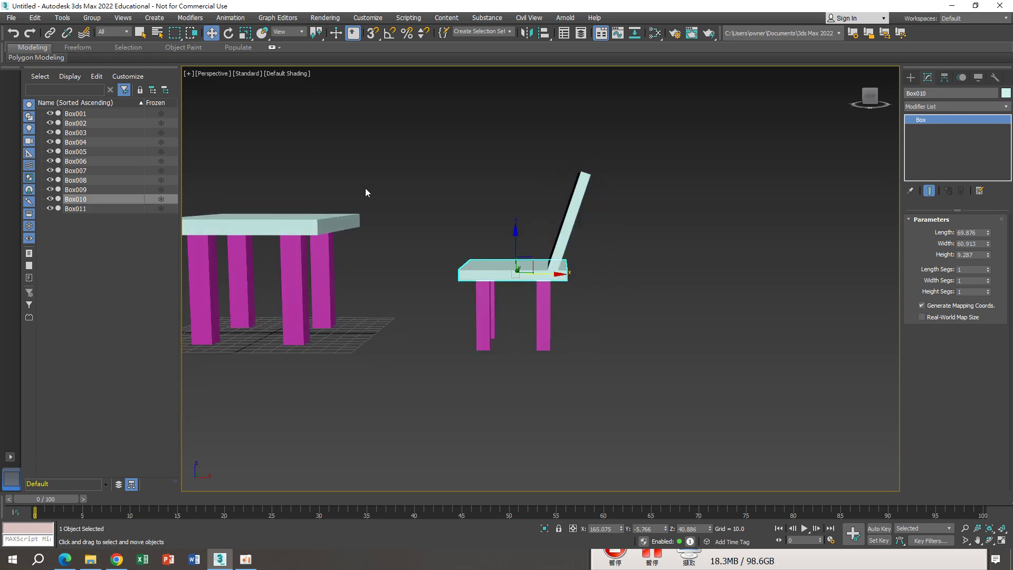
Scale the chair seat Box010 narrower along X.
{"action": "left_click", "coordinate": [244, 32]}
{"action": "left_click_drag", "start_coordinate": [559, 274], "coordinate": [550, 275]}
{"action": "left_click_drag", "start_coordinate": [622, 237], "coordinate": [587, 218]}
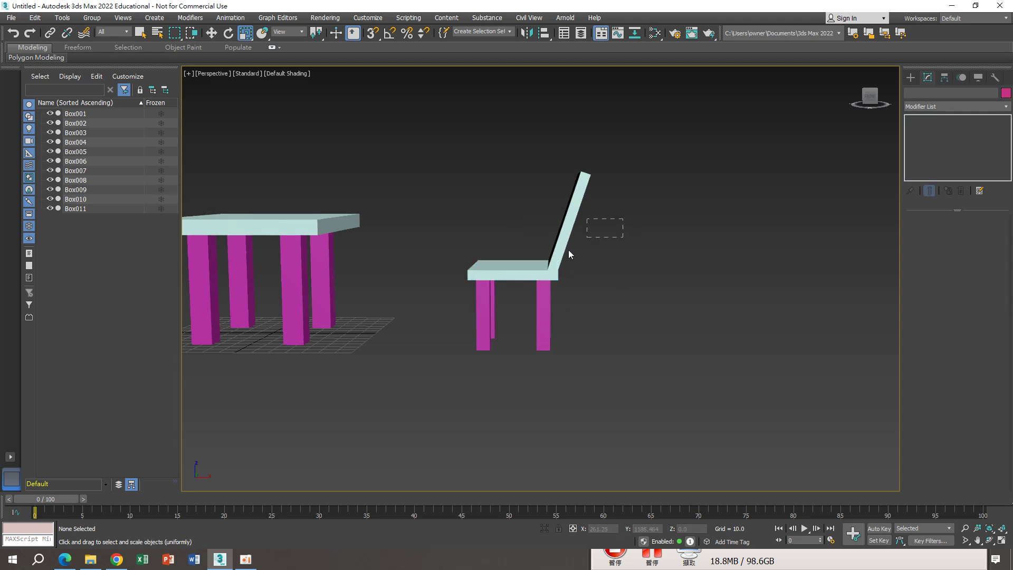
Move all six chair parts, Box006–Box011, left against the table and clear the selection.
{"action": "left_click_drag", "start_coordinate": [569, 253], "coordinate": [423, 320]}
{"action": "left_click", "coordinate": [211, 33]}
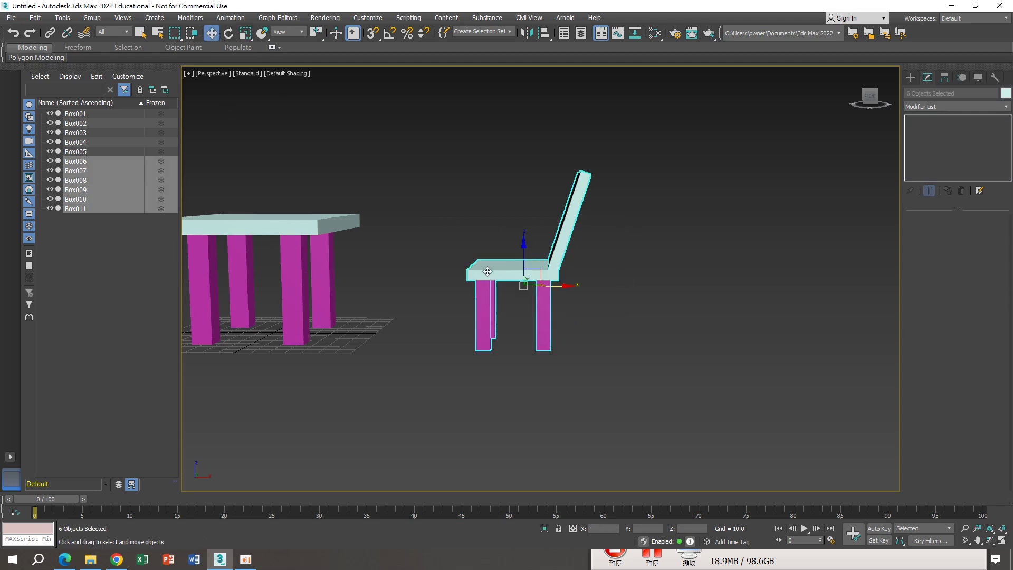
{"action": "left_click_drag", "start_coordinate": [562, 287], "coordinate": [470, 287]}
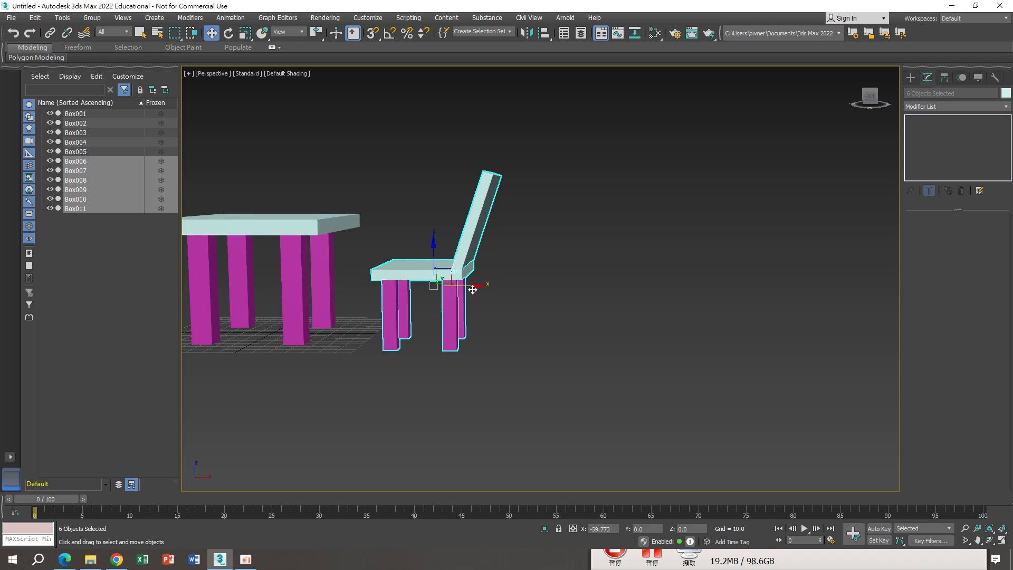
{"action": "scroll", "coordinate": [472, 289], "scroll_direction": "down", "scroll_amount": 2}
{"action": "mouse_move", "coordinate": [472, 289]}
{"action": "middle_mouse_down", "text": "alt"}
{"action": "mouse_move", "coordinate": [504, 294]}
{"action": "mouse_move", "coordinate": [508, 304]}
{"action": "mouse_move", "coordinate": [517, 262]}
{"action": "mouse_move", "coordinate": [492, 342]}
{"action": "mouse_move", "coordinate": [489, 326]}
{"action": "mouse_move", "coordinate": [498, 342]}
{"action": "middle_mouse_up", "text": "alt"}
{"action": "left_click", "coordinate": [492, 342]}
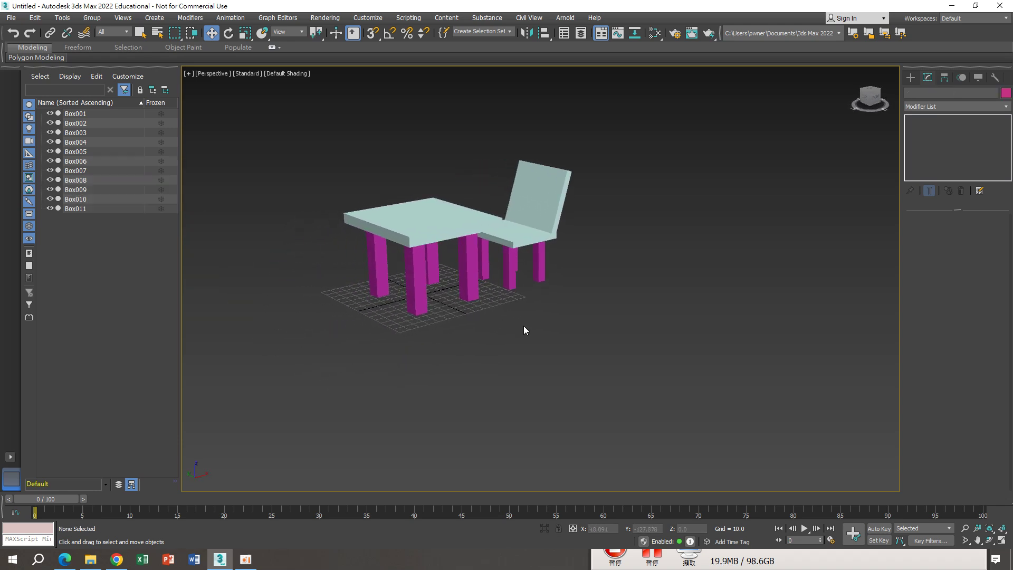
{"action": "left_click", "coordinate": [911, 78]}
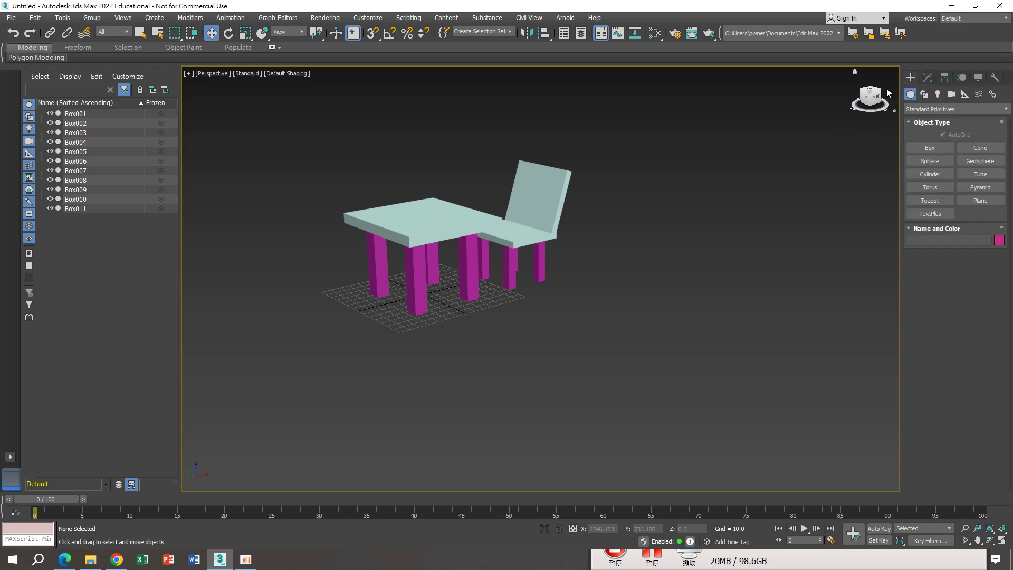
Draw a 712.899 × 575.21 ground plane, Plane001, under the furniture after undoing a first attempt.
{"action": "left_click", "coordinate": [976, 210]}
{"action": "scroll", "coordinate": [691, 287], "scroll_direction": "down", "scroll_amount": 1}
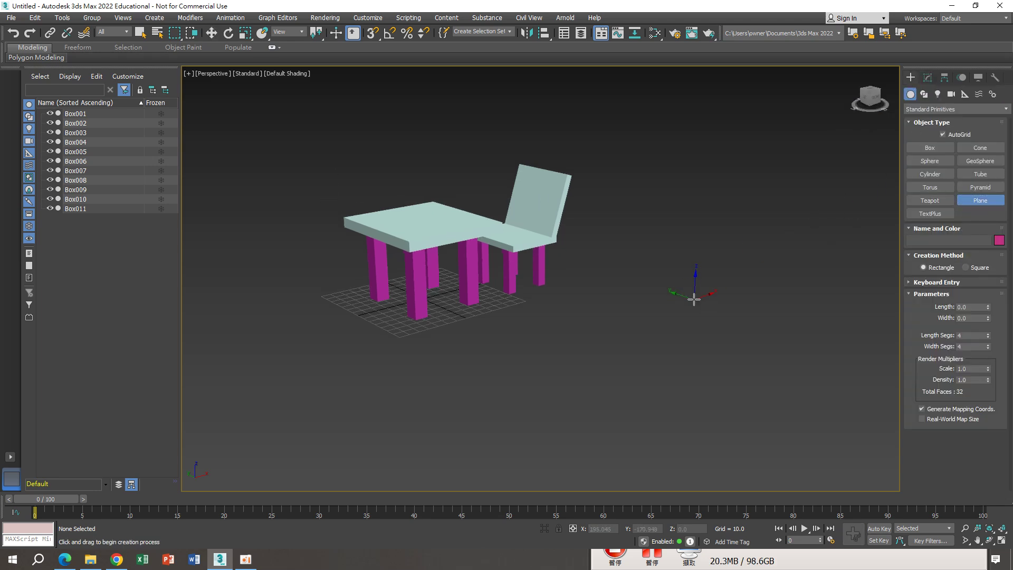
{"action": "scroll", "coordinate": [691, 288], "scroll_direction": "down", "scroll_amount": 1}
{"action": "left_click_drag", "start_coordinate": [368, 293], "coordinate": [757, 312]}
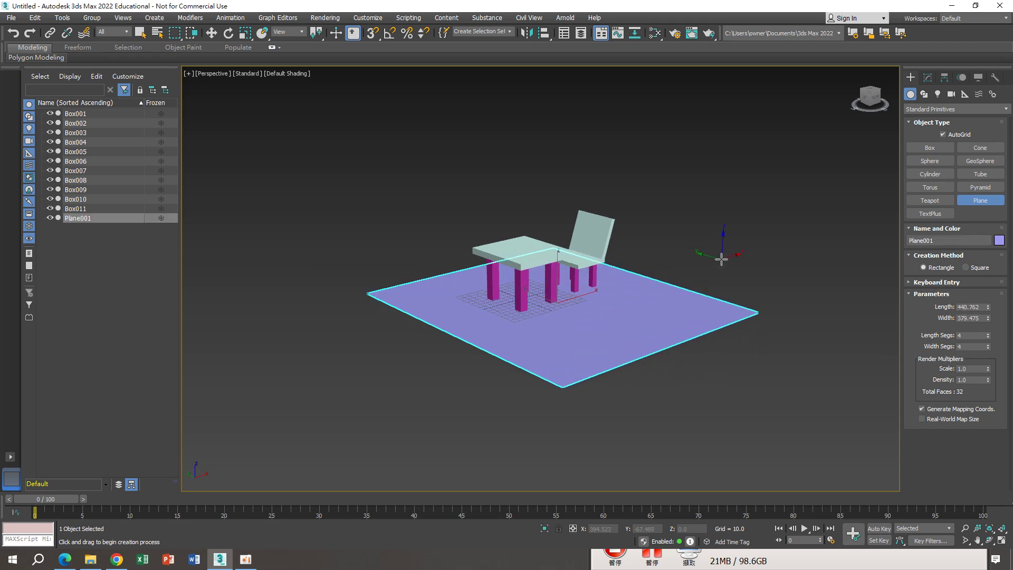
{"action": "key", "text": "ctrl+z"}
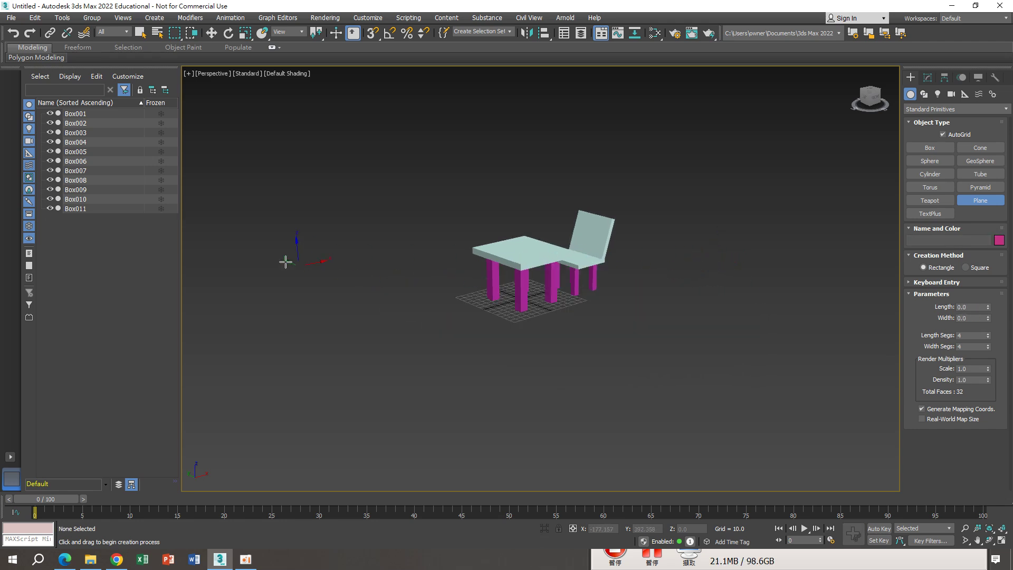
{"action": "mouse_move", "coordinate": [241, 269]}
{"action": "left_mouse_down"}
{"action": "mouse_move", "coordinate": [814, 297]}
{"action": "mouse_move", "coordinate": [802, 304]}
{"action": "left_mouse_up"}
{"action": "mouse_move", "coordinate": [651, 311]}
{"action": "middle_mouse_down", "text": "alt"}
{"action": "mouse_move", "coordinate": [628, 274]}
{"action": "mouse_move", "coordinate": [603, 275]}
{"action": "middle_mouse_up", "text": "alt"}
{"action": "key", "text": "w"}
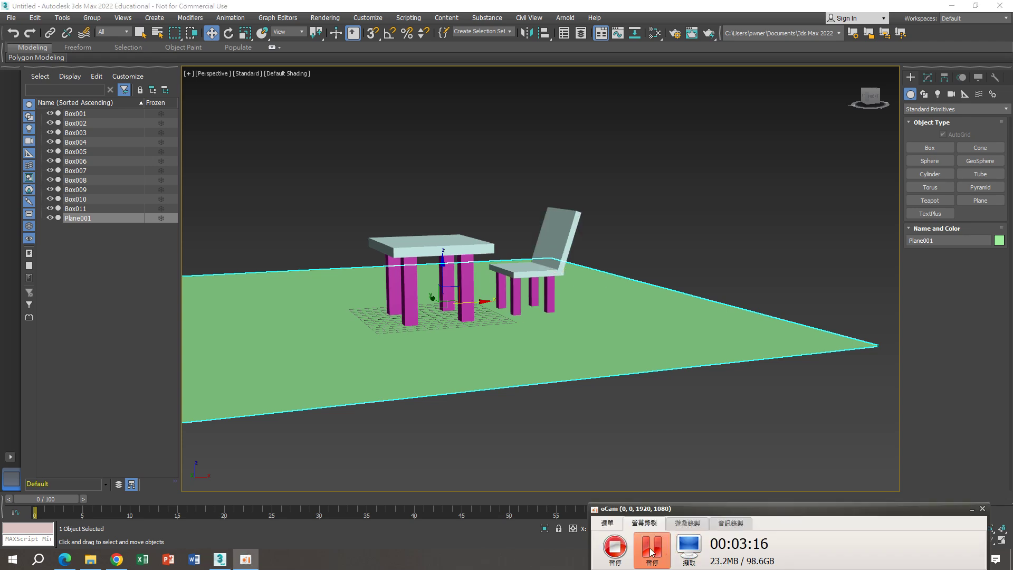
Restore the 3ds Max window, orbit above the furniture, and marquee-select chair boxes Box006–Box011.
{"action": "left_click", "coordinate": [222, 559]}
{"action": "left_click", "coordinate": [222, 559]}
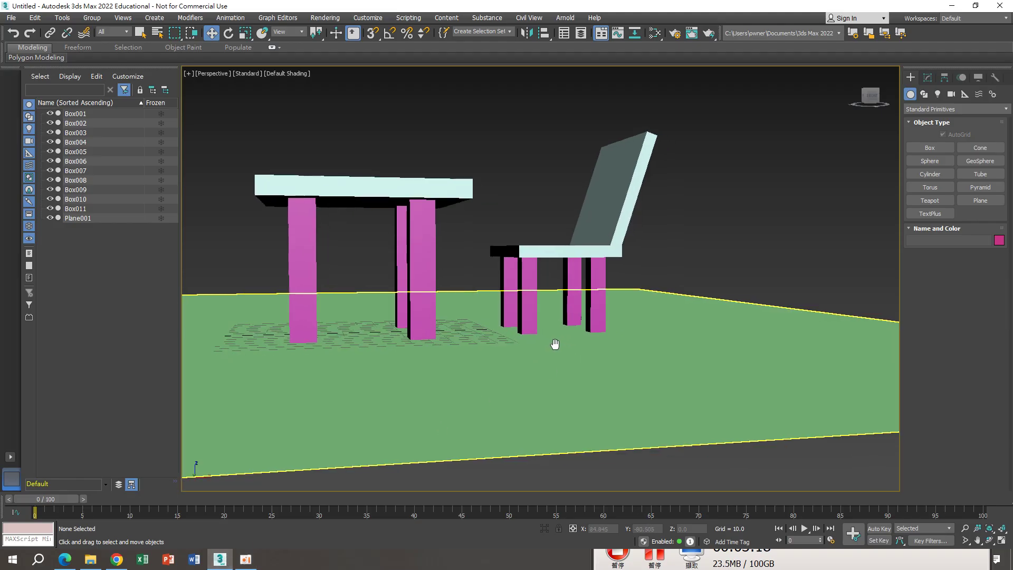
{"action": "middle_click_drag", "start_coordinate": [582, 311], "coordinate": [653, 291], "text": "alt"}
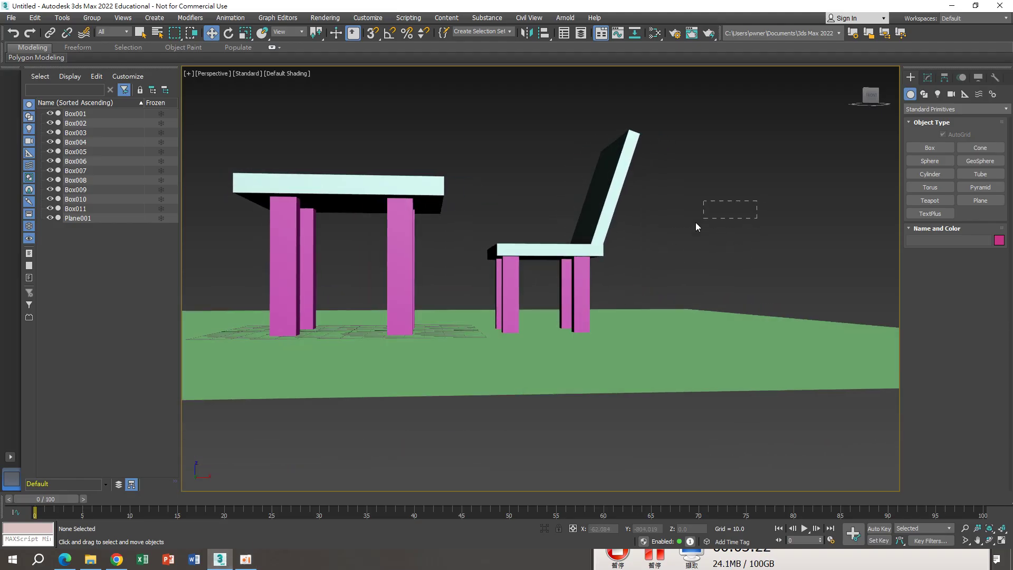
{"action": "left_click_drag", "start_coordinate": [478, 286], "coordinate": [480, 285]}
{"action": "left_click", "coordinate": [696, 248]}
{"action": "left_click_drag", "start_coordinate": [698, 211], "coordinate": [305, 309]}
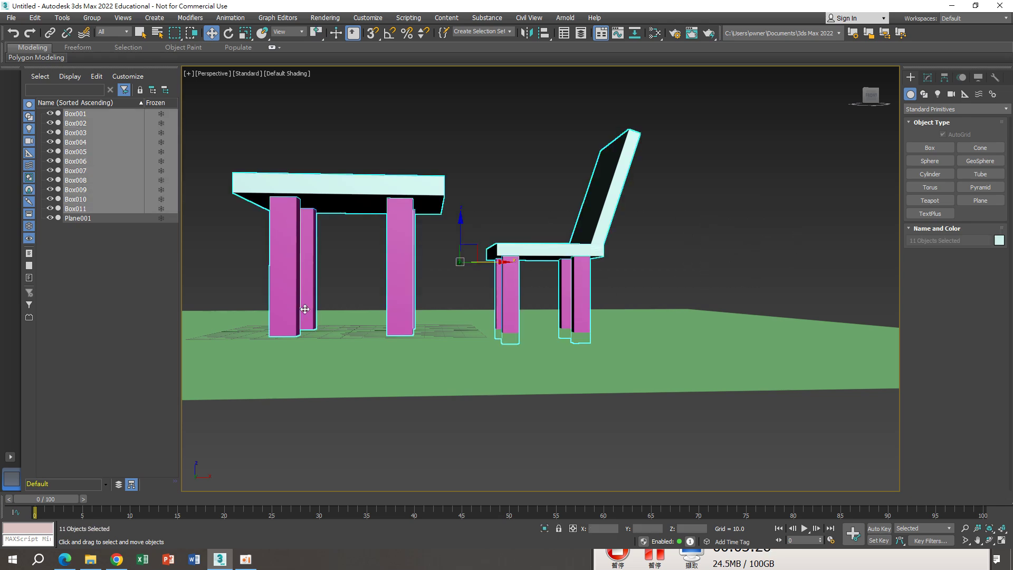
{"action": "left_click", "coordinate": [760, 210]}
{"action": "left_click_drag", "start_coordinate": [757, 198], "coordinate": [483, 286]}
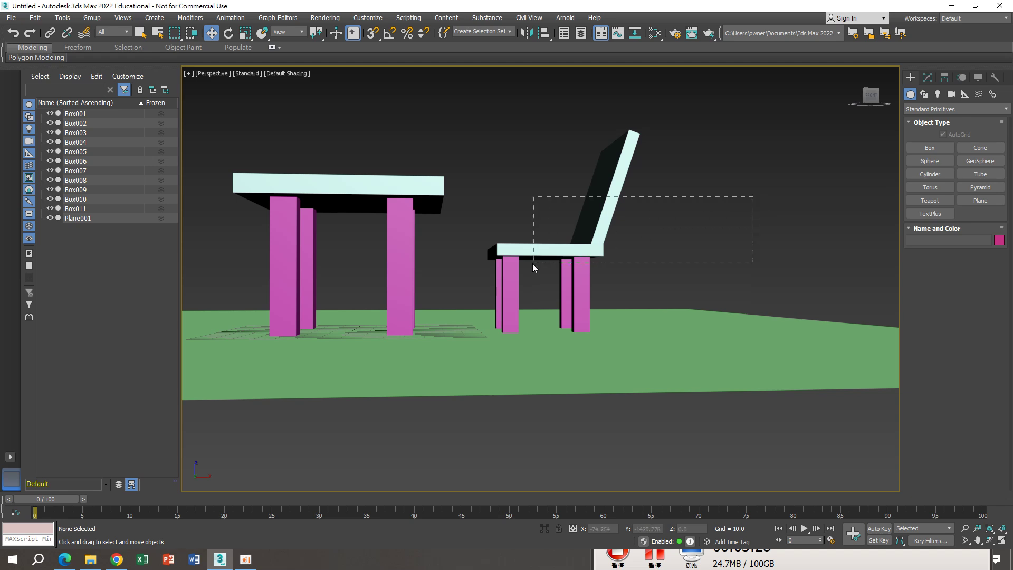
{"action": "left_click", "coordinate": [92, 21]}
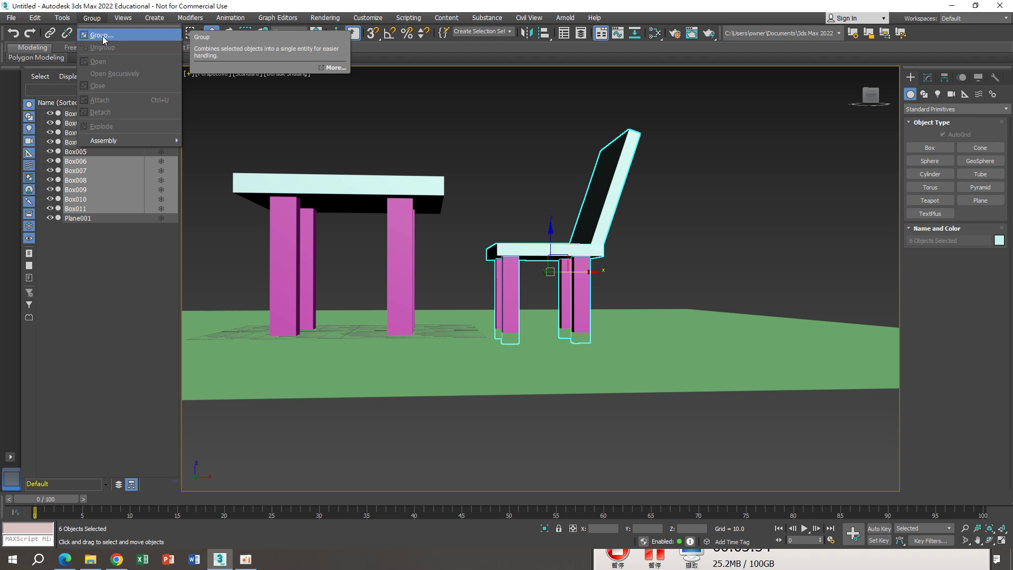
Group the chair pieces as Group001 and select the new group.
{"action": "left_click", "coordinate": [102, 35]}
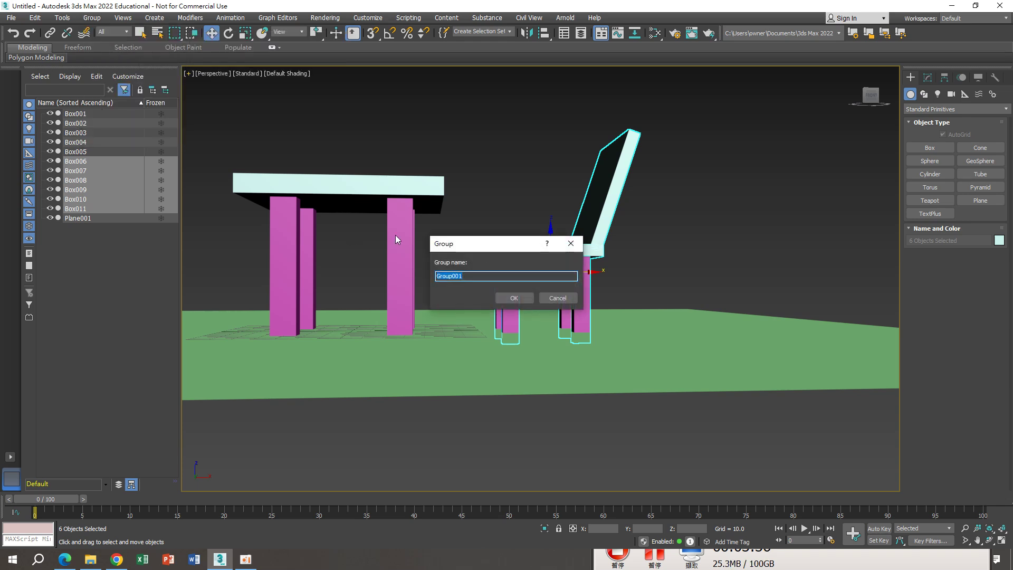
{"action": "left_click", "coordinate": [512, 298]}
{"action": "left_click", "coordinate": [666, 217]}
{"action": "left_click", "coordinate": [605, 226]}
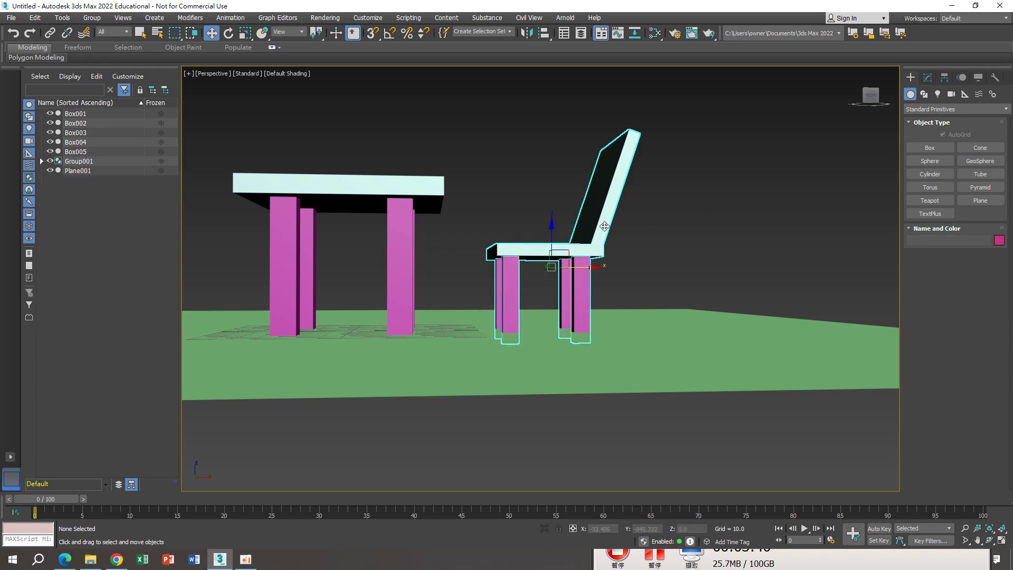
Slide the chair group closer to the table and drag an instanced copy to the table's left side.
{"action": "middle_click_drag", "start_coordinate": [604, 226], "coordinate": [598, 225], "text": "alt"}
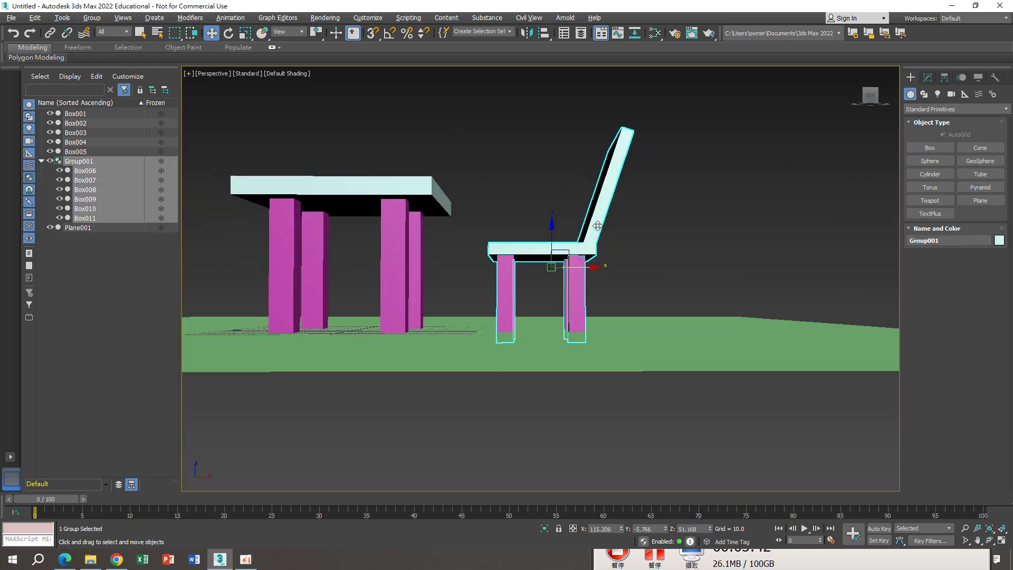
{"action": "left_click", "coordinate": [692, 241]}
{"action": "mouse_move", "coordinate": [648, 282]}
{"action": "middle_mouse_down", "text": "alt"}
{"action": "mouse_move", "coordinate": [649, 267]}
{"action": "mouse_move", "coordinate": [606, 267]}
{"action": "middle_mouse_up", "text": "alt"}
{"action": "left_click", "coordinate": [596, 250]}
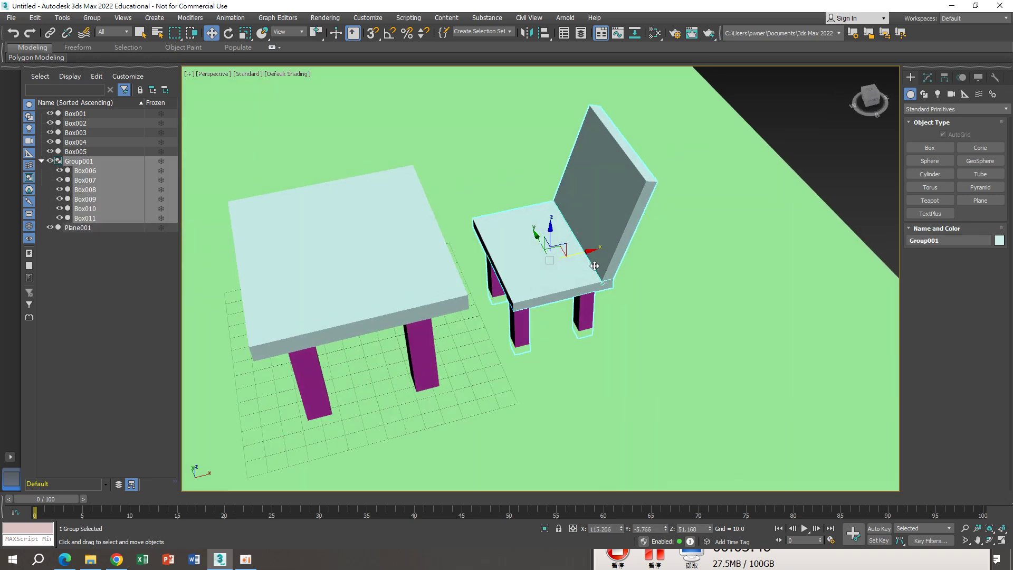
{"action": "scroll", "coordinate": [595, 266], "scroll_direction": "down", "scroll_amount": 3}
{"action": "left_click_drag", "start_coordinate": [593, 257], "coordinate": [573, 263]}
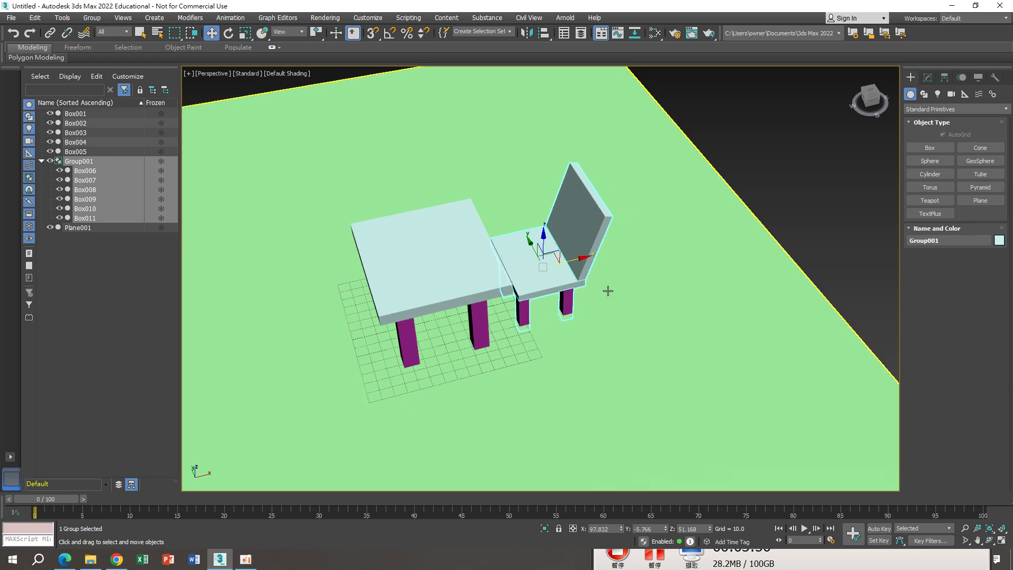
{"action": "middle_click_drag", "start_coordinate": [574, 262], "coordinate": [578, 269], "text": "alt"}
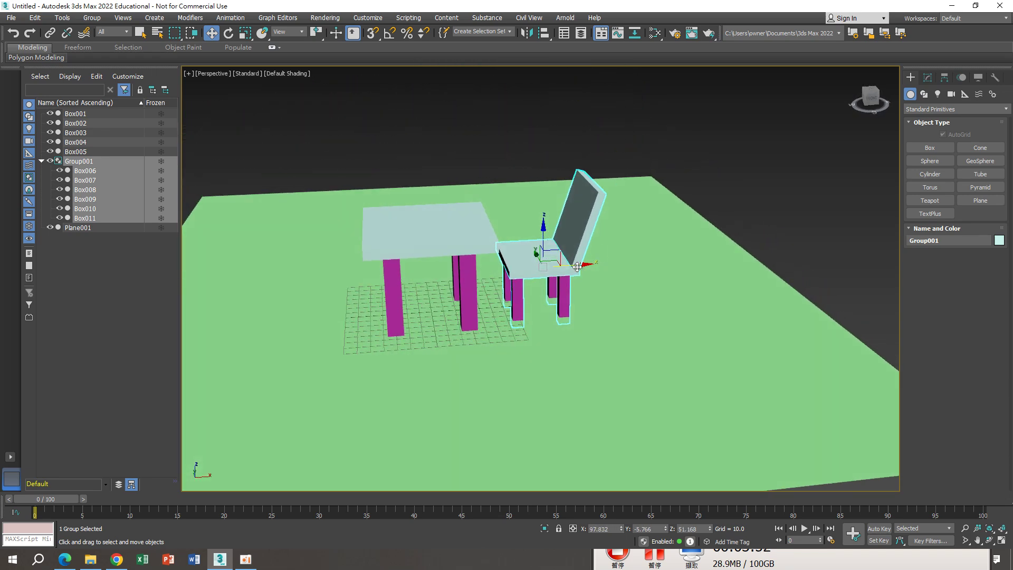
{"action": "left_click_drag", "start_coordinate": [577, 266], "coordinate": [327, 267], "text": "shift"}
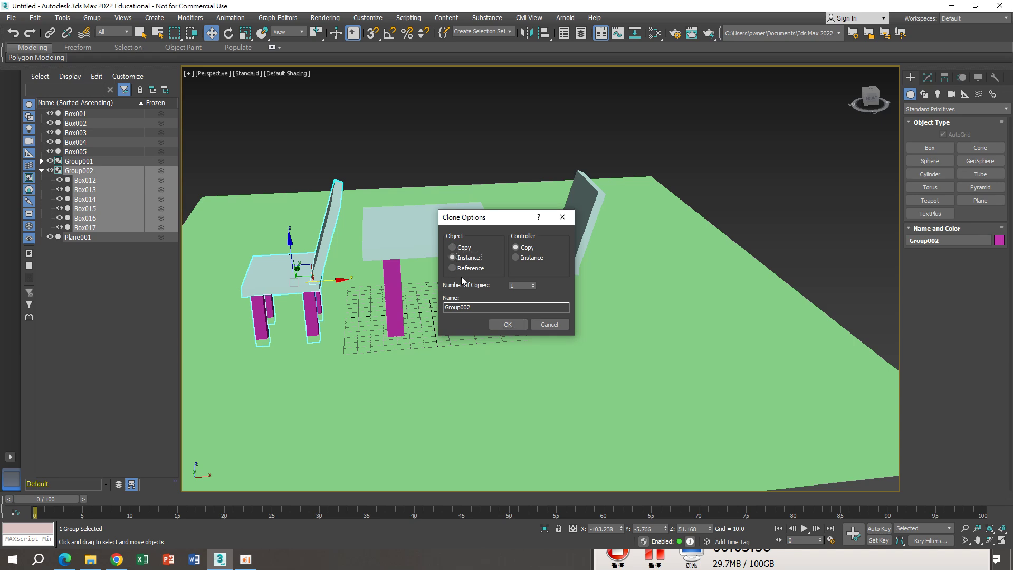
Keep the left chair copy as an instance and orbit to a top-down view.
{"action": "left_click", "coordinate": [504, 324]}
{"action": "mouse_move", "coordinate": [417, 314]}
{"action": "middle_mouse_down", "text": "alt"}
{"action": "mouse_move", "coordinate": [485, 337]}
{"action": "mouse_move", "coordinate": [482, 329]}
{"action": "middle_mouse_up", "text": "alt"}
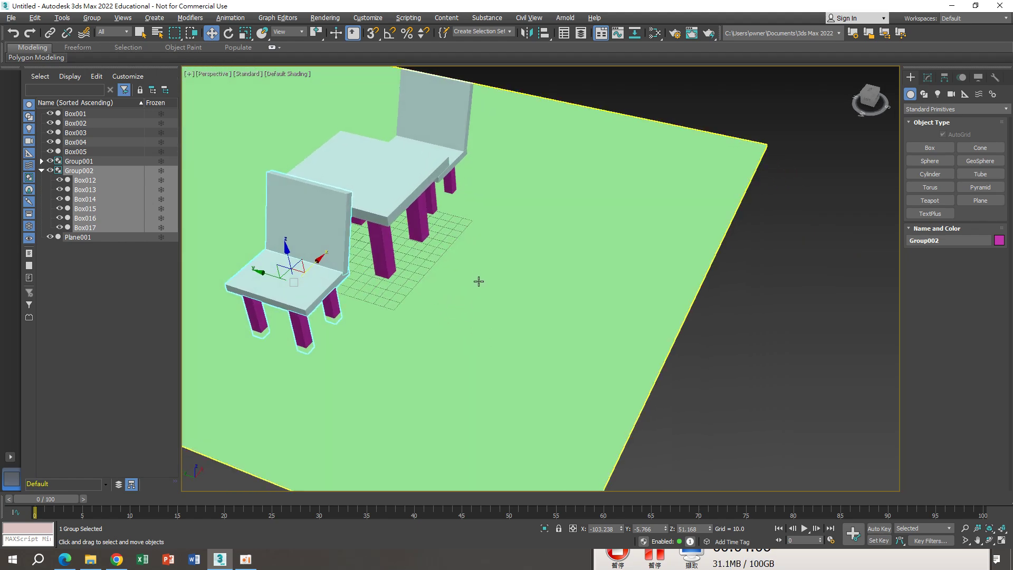
{"action": "middle_click_drag", "start_coordinate": [474, 280], "coordinate": [331, 265], "text": "alt"}
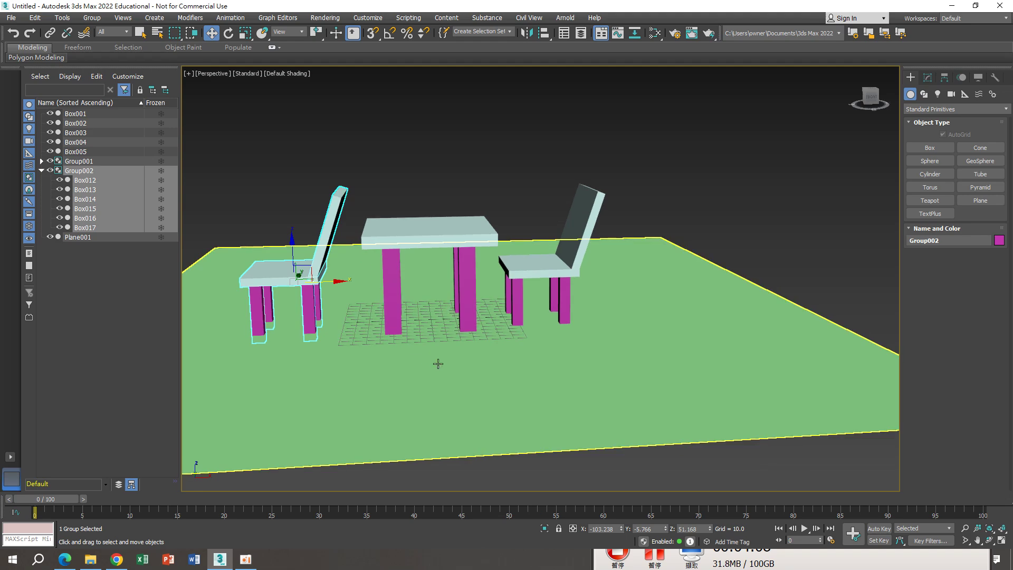
{"action": "mouse_move", "coordinate": [438, 364]}
{"action": "middle_mouse_down", "text": "alt"}
{"action": "mouse_move", "coordinate": [463, 237]}
{"action": "mouse_move", "coordinate": [443, 325]}
{"action": "mouse_move", "coordinate": [447, 307]}
{"action": "middle_mouse_up", "text": "alt"}
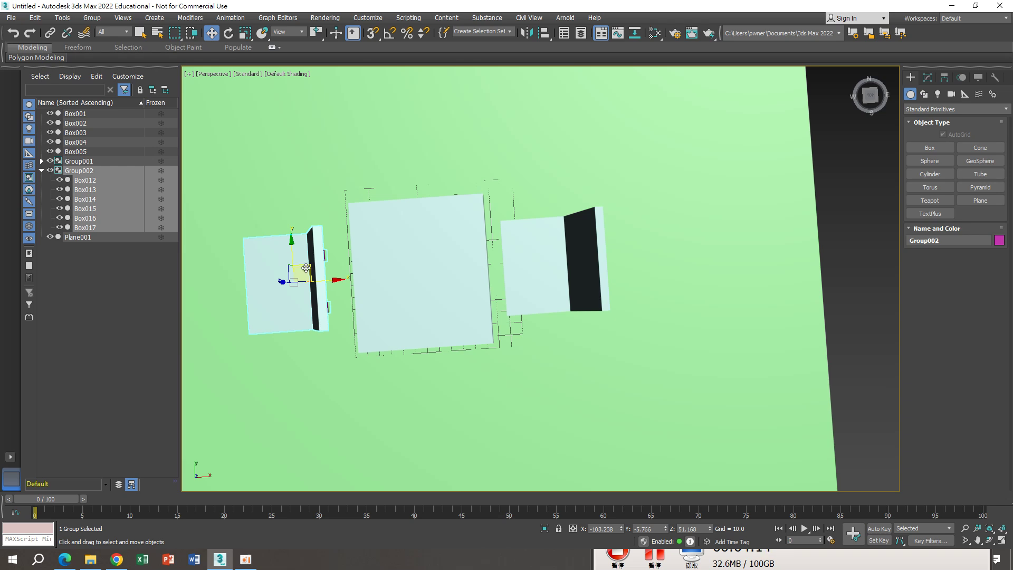
Shift-drag a copy of chair Group002 to the table's front side.
{"action": "mouse_move", "coordinate": [305, 268]}
{"action": "left_mouse_down"}
{"action": "mouse_move", "coordinate": [296, 280]}
{"action": "mouse_move", "coordinate": [339, 323]}
{"action": "mouse_move", "coordinate": [420, 366]}
{"action": "left_mouse_up"}
{"action": "key", "text": "ctrl+z"}
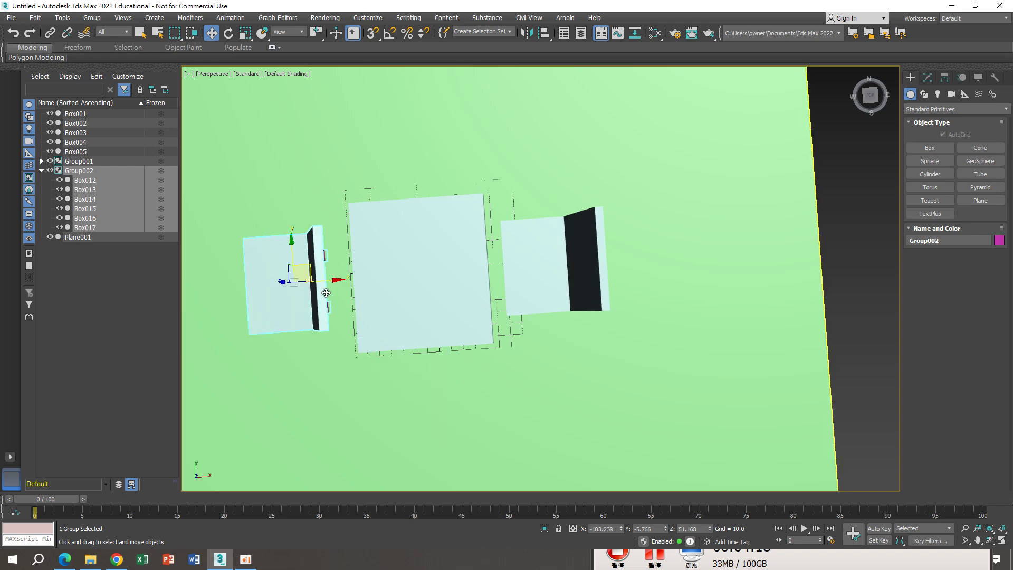
{"action": "mouse_move", "coordinate": [306, 268]}
{"action": "left_mouse_down", "text": "shift"}
{"action": "mouse_move", "coordinate": [454, 393]}
{"action": "mouse_move", "coordinate": [435, 106]}
{"action": "mouse_move", "coordinate": [435, 143]}
{"action": "left_mouse_up", "text": "shift"}
Confirm the front chair Group003 and the back chair Group004 as instanced copies.
{"action": "left_click", "coordinate": [508, 324]}
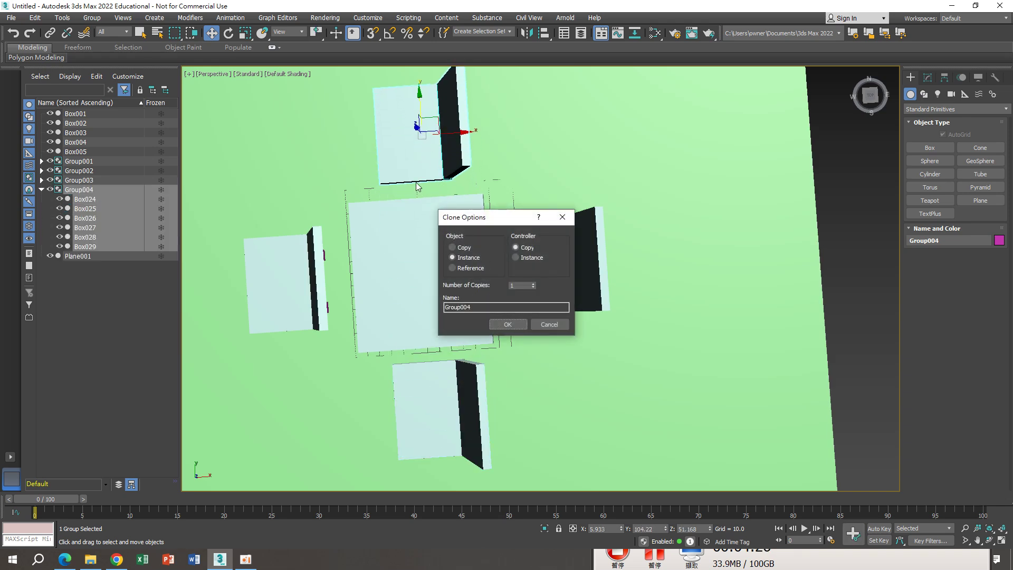
{"action": "left_click", "coordinate": [506, 325]}
{"action": "mouse_move", "coordinate": [515, 346]}
{"action": "middle_mouse_down", "text": "alt"}
{"action": "mouse_move", "coordinate": [550, 333]}
{"action": "mouse_move", "coordinate": [486, 296]}
{"action": "middle_mouse_up", "text": "alt"}
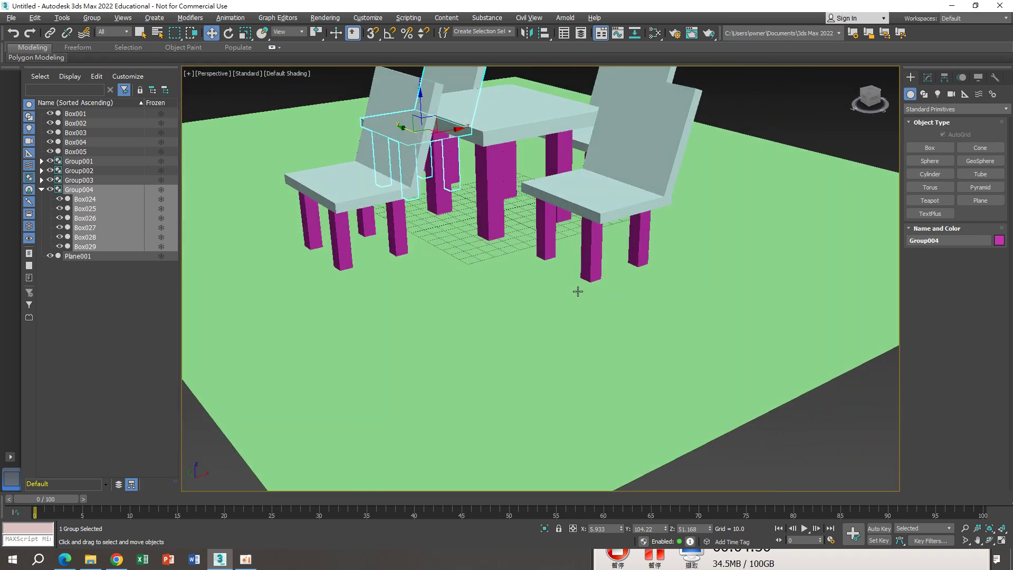
Rotate the front and left chairs about Z so they face the table.
{"action": "left_click", "coordinate": [487, 295]}
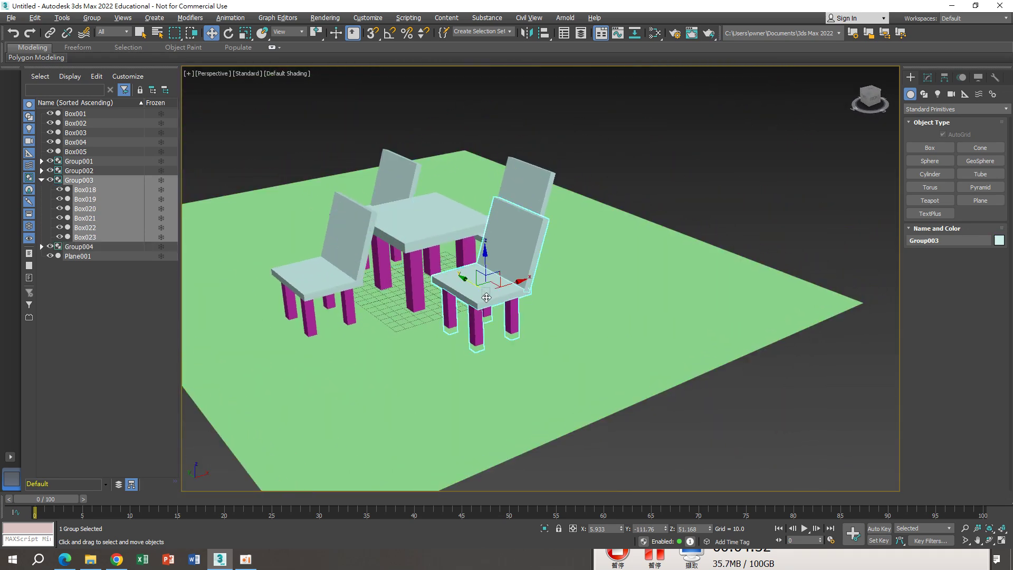
{"action": "left_click", "coordinate": [230, 34]}
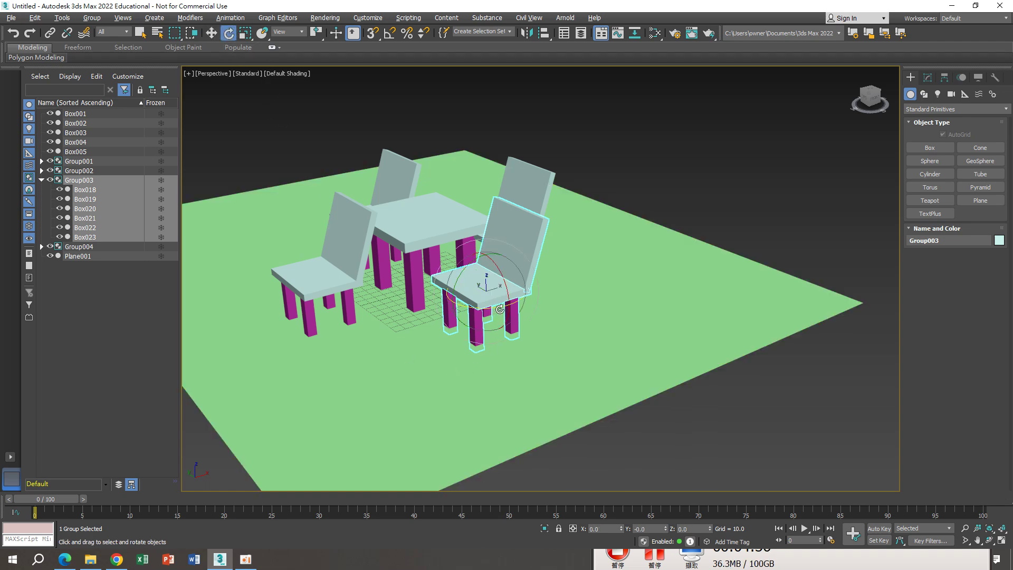
{"action": "left_click_drag", "start_coordinate": [499, 309], "coordinate": [388, 305]}
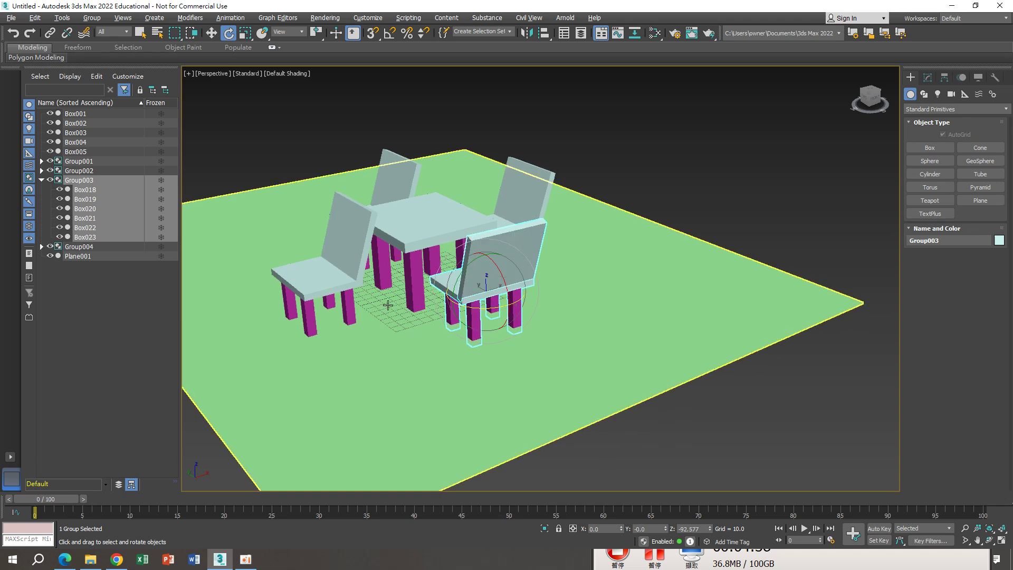
{"action": "left_click", "coordinate": [317, 288]}
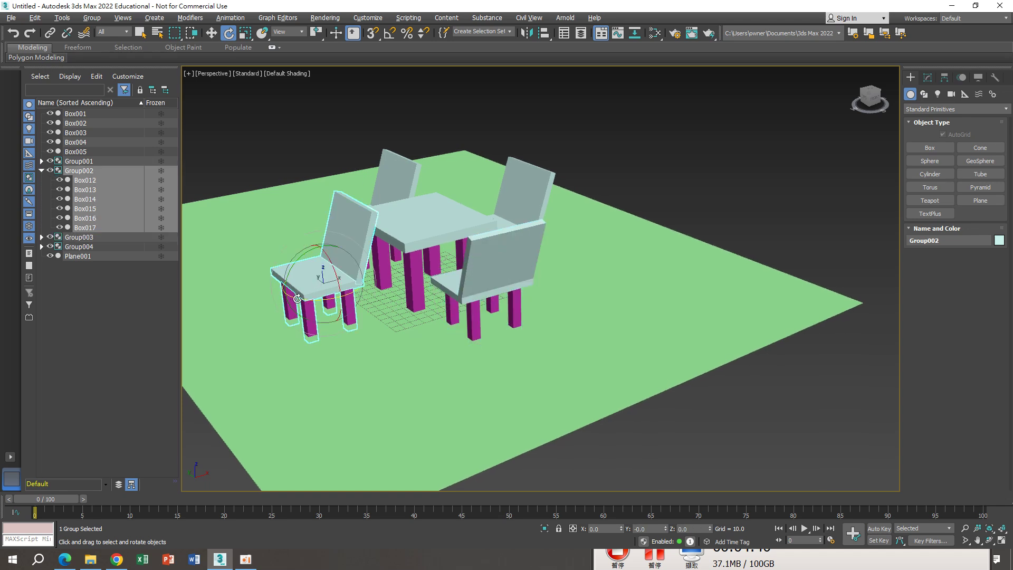
{"action": "mouse_move", "coordinate": [297, 299]}
{"action": "left_mouse_down"}
{"action": "mouse_move", "coordinate": [520, 187]}
{"action": "mouse_move", "coordinate": [509, 194]}
{"action": "left_mouse_up"}
Rotate the back chair about 89° so it faces the table.
{"action": "left_click", "coordinate": [391, 182]}
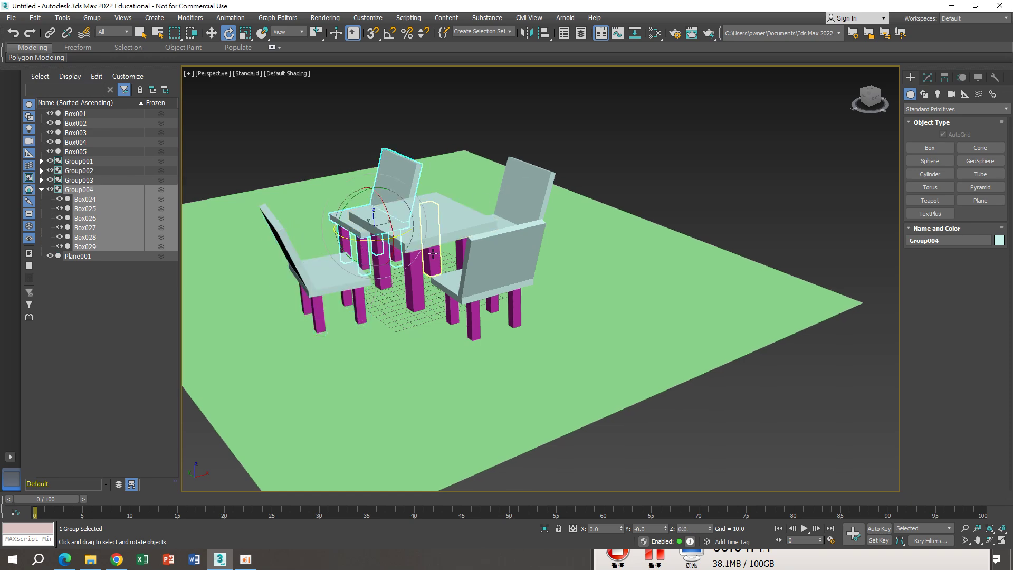
{"action": "middle_click_drag", "start_coordinate": [404, 273], "coordinate": [400, 270], "text": "alt"}
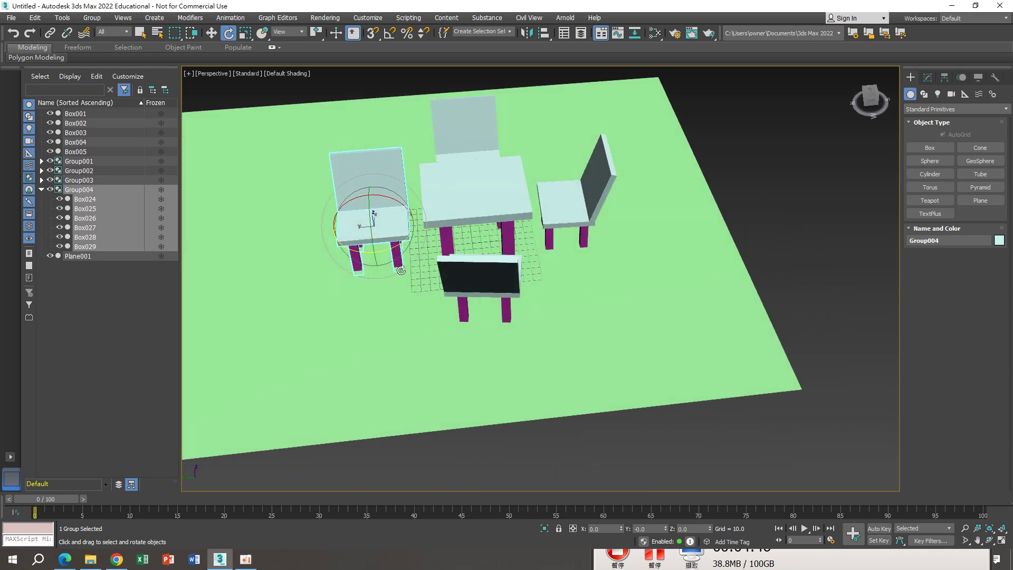
{"action": "left_click_drag", "start_coordinate": [385, 250], "coordinate": [495, 255]}
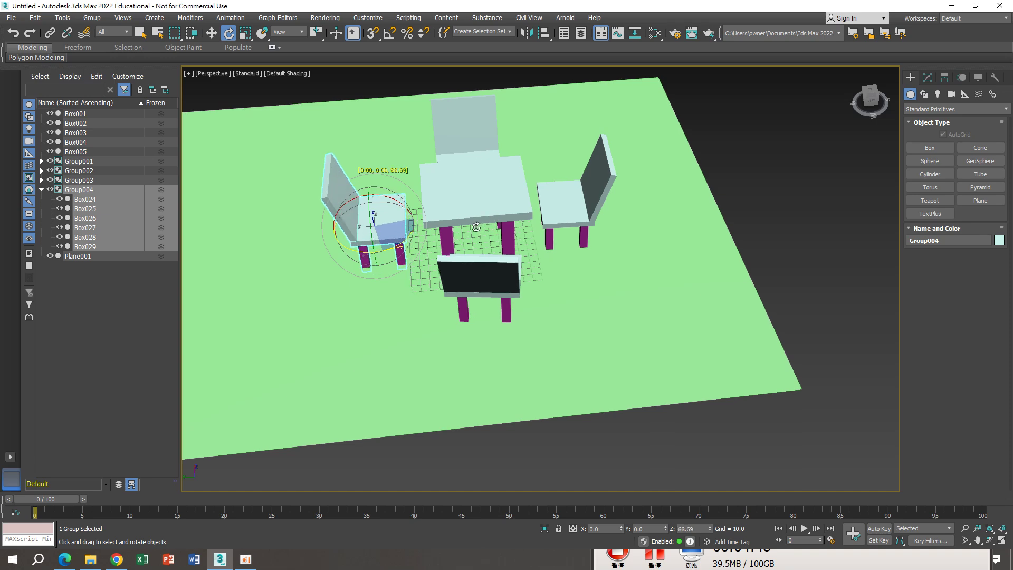
{"action": "mouse_move", "coordinate": [495, 255]}
{"action": "middle_mouse_down", "text": "alt"}
{"action": "mouse_move", "coordinate": [499, 291]}
{"action": "mouse_move", "coordinate": [533, 242]}
{"action": "middle_mouse_up", "text": "alt"}
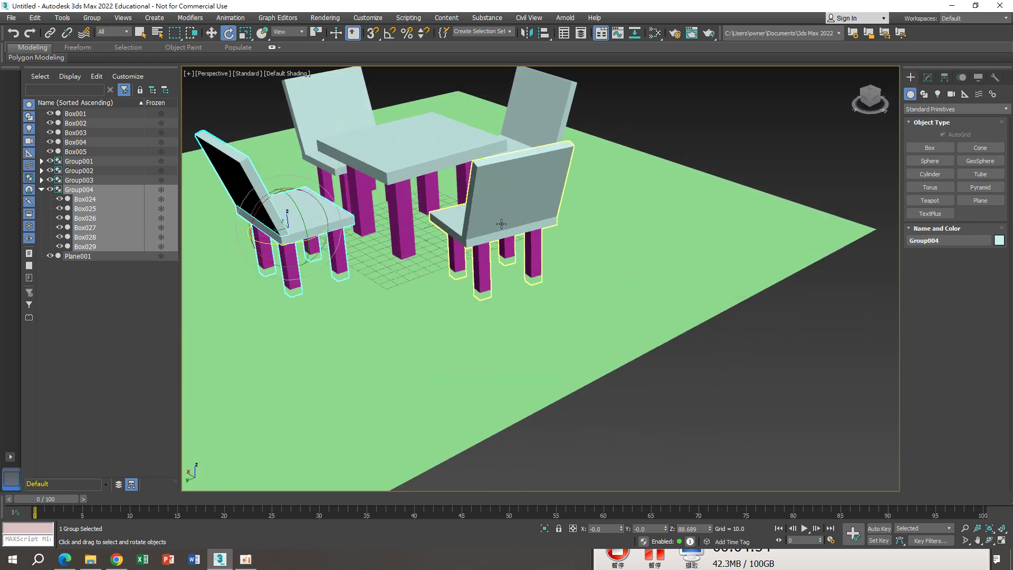
{"action": "scroll", "coordinate": [534, 241], "scroll_direction": "up", "scroll_amount": 3}
{"action": "scroll", "coordinate": [533, 241], "scroll_direction": "down", "scroll_amount": 5}
{"action": "scroll", "coordinate": [497, 294], "scroll_direction": "down", "scroll_amount": 4}
Rotate Plane001 slightly and move it so the table and chairs sit near its centre.
{"action": "scroll", "coordinate": [497, 294], "scroll_direction": "down", "scroll_amount": 3}
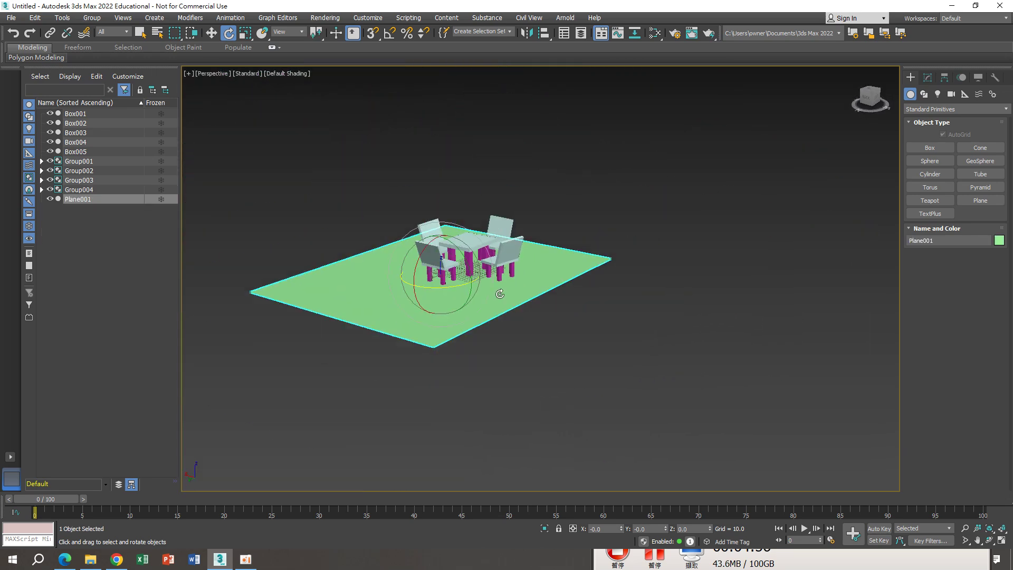
{"action": "middle_click_drag", "start_coordinate": [498, 294], "coordinate": [452, 323], "text": "alt"}
{"action": "left_click", "coordinate": [452, 324]}
{"action": "left_click_drag", "start_coordinate": [453, 323], "coordinate": [442, 259]}
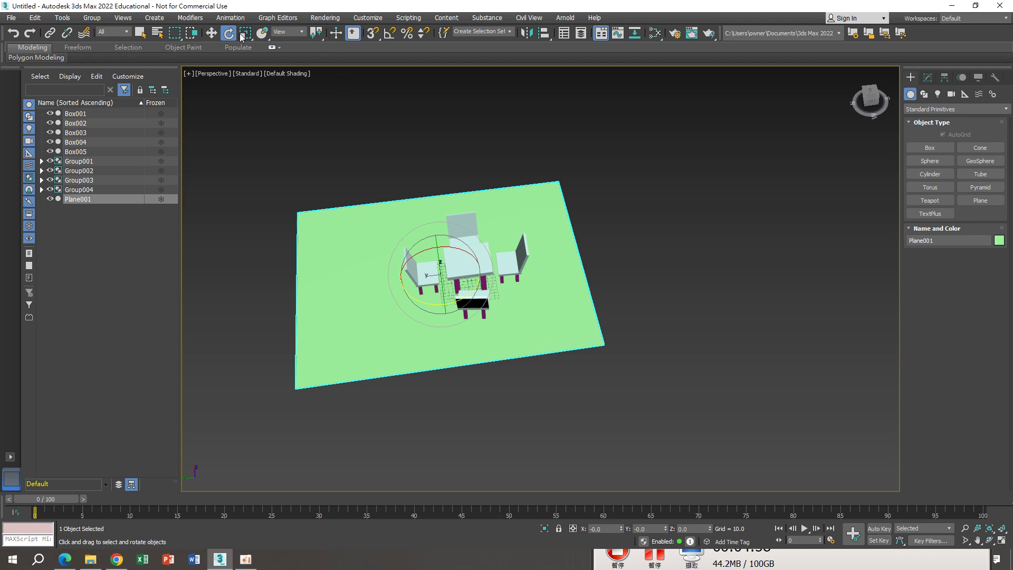
{"action": "left_click", "coordinate": [211, 33]}
{"action": "left_click_drag", "start_coordinate": [407, 283], "coordinate": [477, 321]}
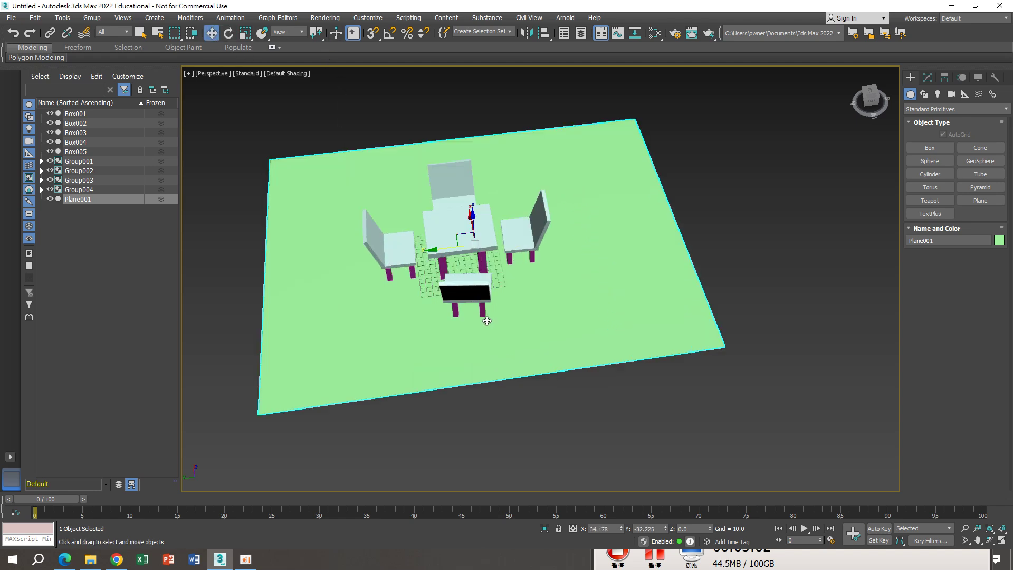
{"action": "scroll", "coordinate": [482, 317], "scroll_direction": "up", "scroll_amount": 3}
{"action": "middle_click_drag", "start_coordinate": [481, 316], "coordinate": [533, 225], "text": "alt"}
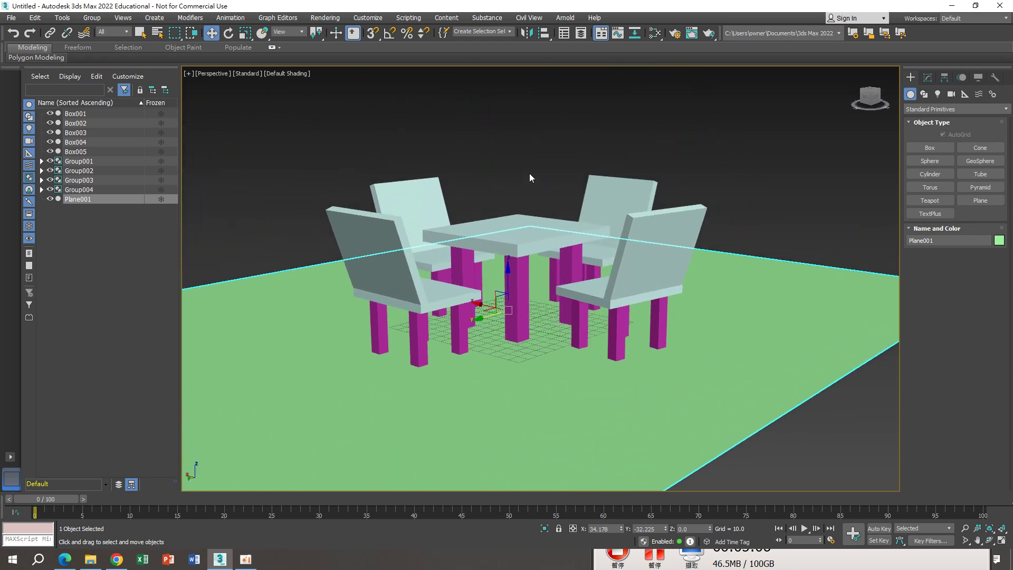
{"action": "left_click", "coordinate": [529, 177]}
{"action": "scroll", "coordinate": [515, 233], "scroll_direction": "up", "scroll_amount": 2}
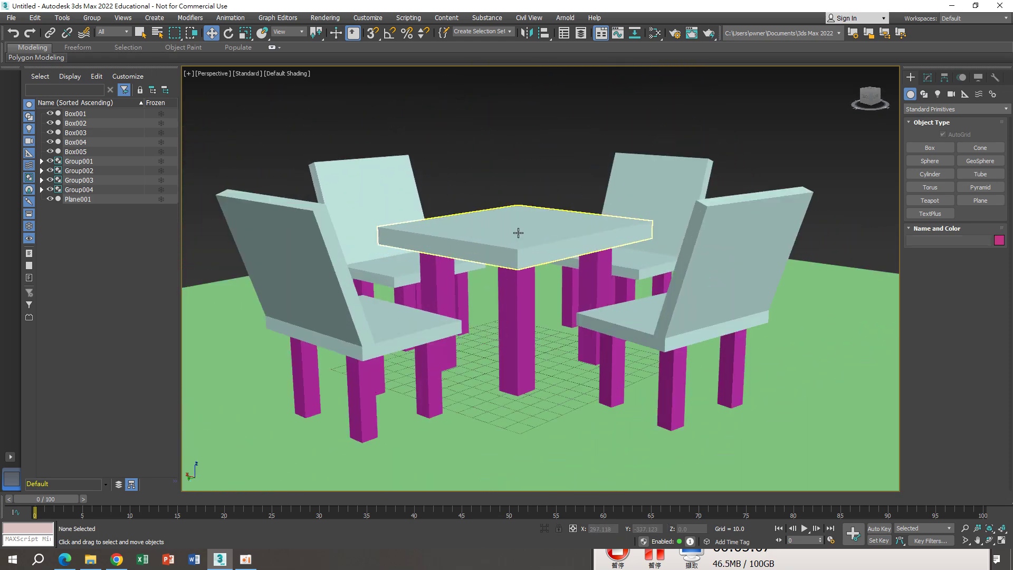
Create Teapot001 on the middle of the tabletop with a radius of about 15.
{"action": "left_click", "coordinate": [930, 201]}
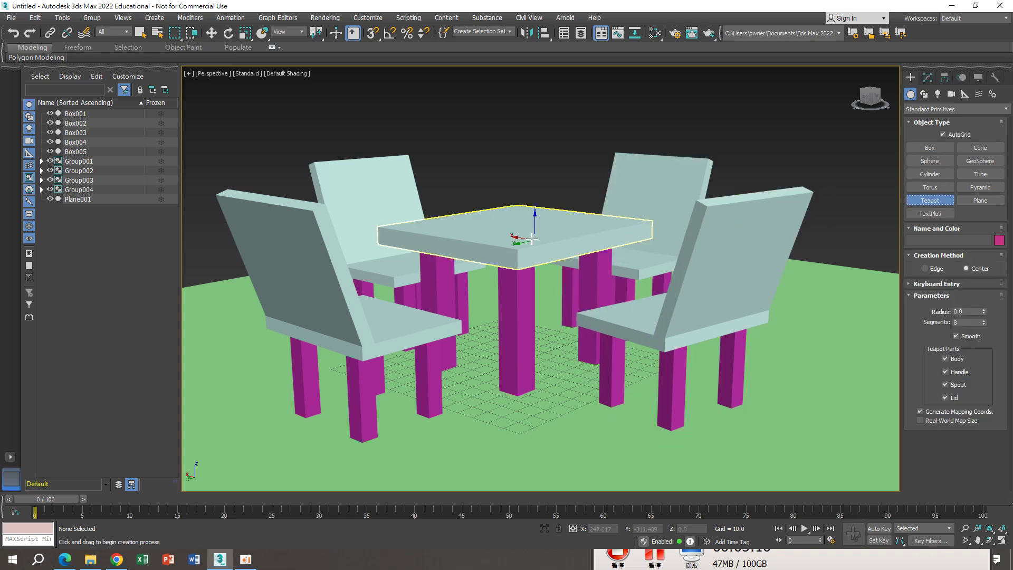
{"action": "left_click_drag", "start_coordinate": [521, 225], "coordinate": [545, 228]}
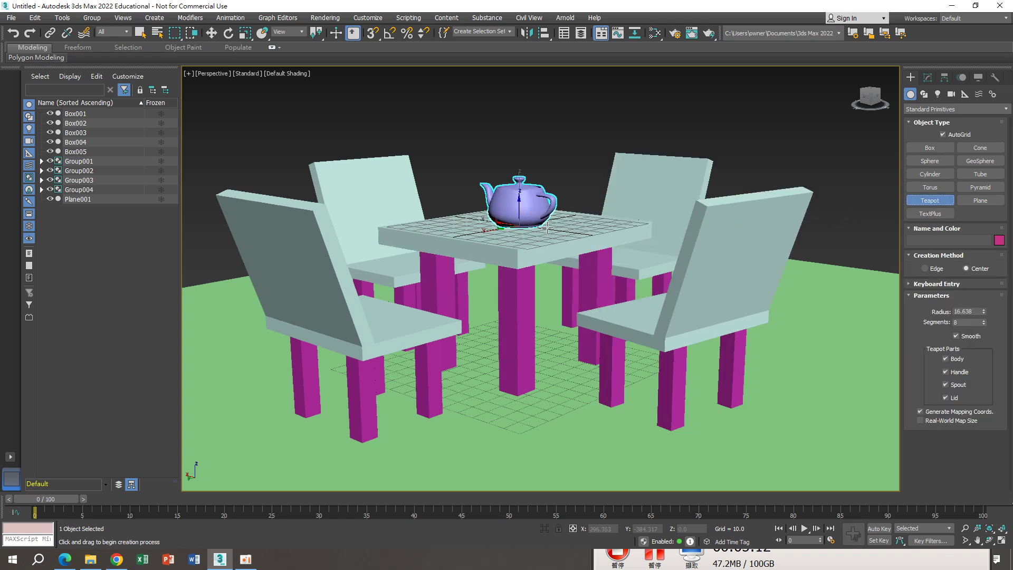
{"action": "left_click_drag", "start_coordinate": [545, 228], "coordinate": [543, 227]}
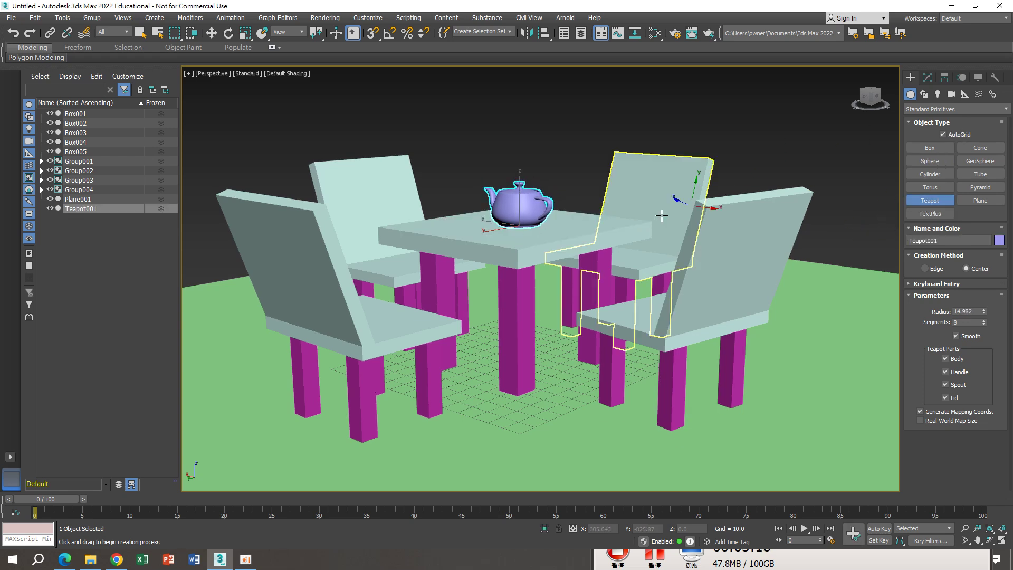
{"action": "key", "text": "w"}
{"action": "scroll", "coordinate": [568, 148], "scroll_direction": "down", "scroll_amount": 3}
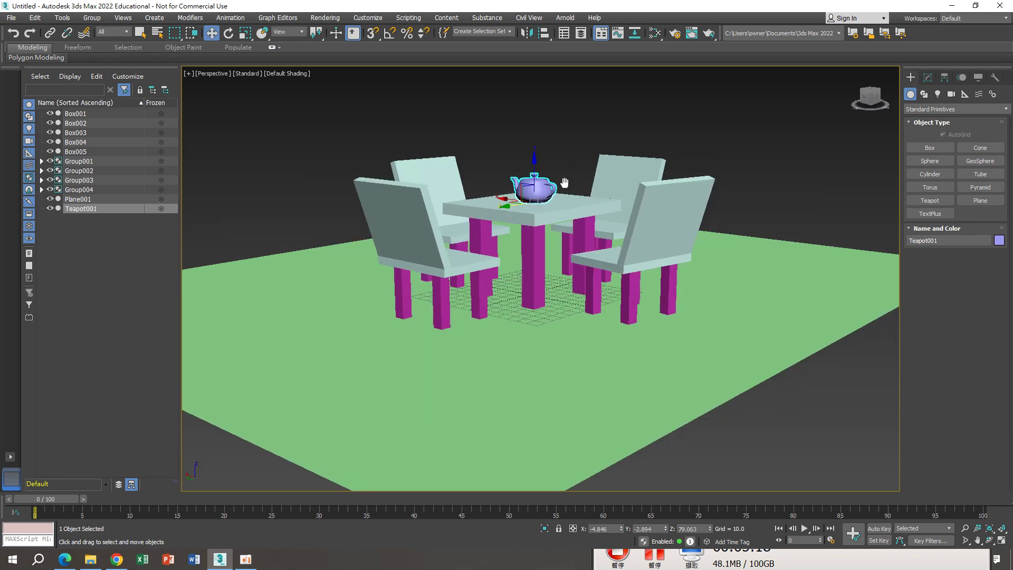
{"action": "scroll", "coordinate": [521, 248], "scroll_direction": "down", "scroll_amount": 3}
{"action": "scroll", "coordinate": [522, 246], "scroll_direction": "up", "scroll_amount": 2}
{"action": "scroll", "coordinate": [524, 234], "scroll_direction": "up", "scroll_amount": 2}
{"action": "scroll", "coordinate": [525, 211], "scroll_direction": "up", "scroll_amount": 1}
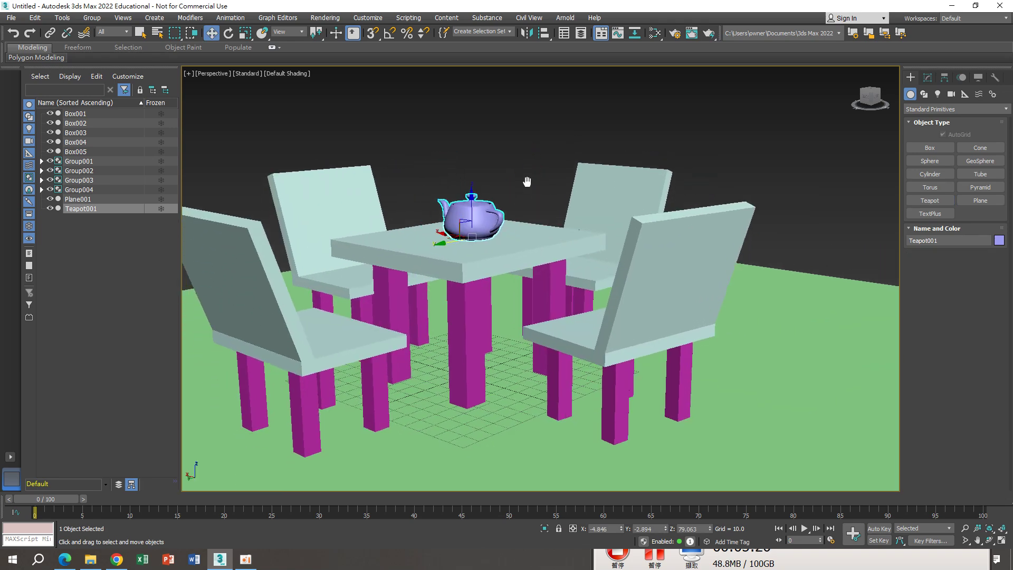
{"action": "scroll", "coordinate": [527, 182], "scroll_direction": "down", "scroll_amount": 1}
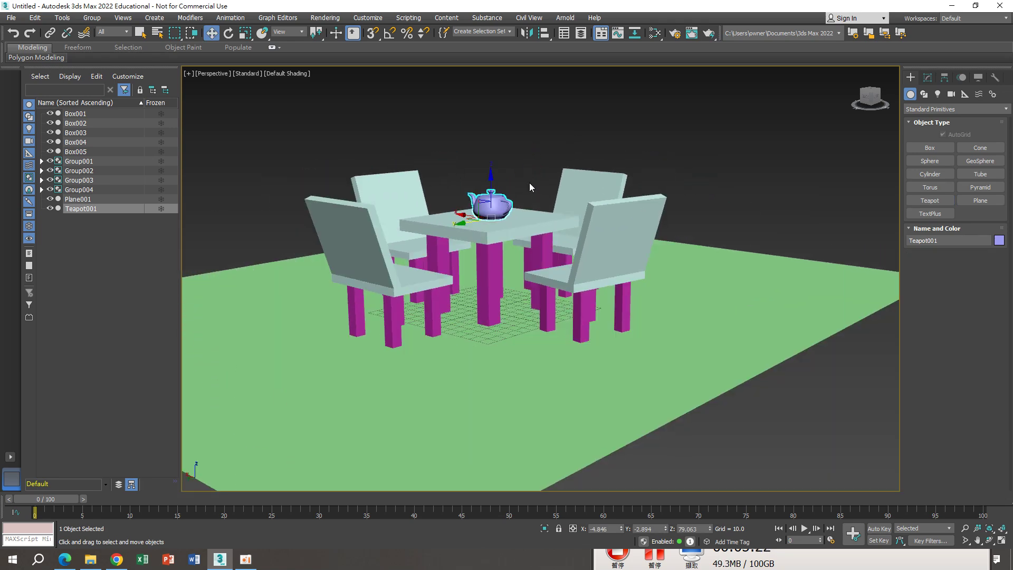
{"action": "left_click", "coordinate": [654, 561]}
Create omni light Omni001 on the table and raise it high above along Z.
{"action": "left_click", "coordinate": [682, 232]}
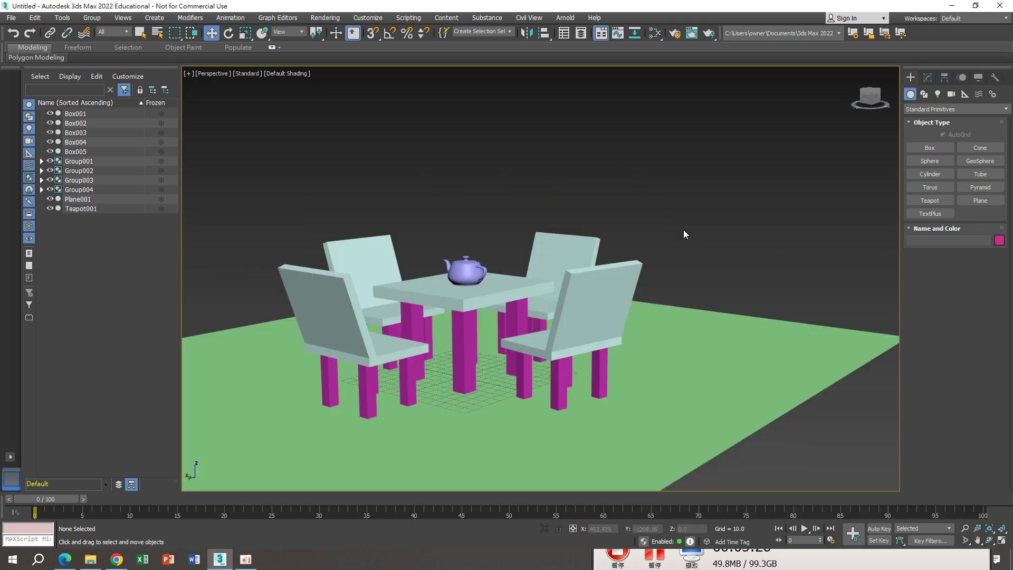
{"action": "type", "text": "x"}
{"action": "type", "text": "o"}
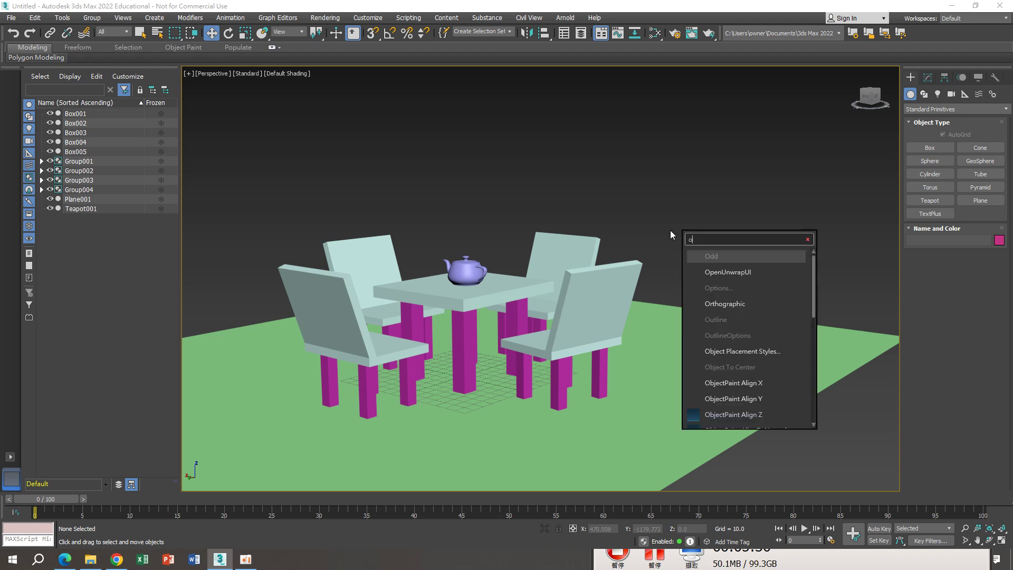
{"action": "type", "text": "m"}
{"action": "left_click", "coordinate": [703, 257]}
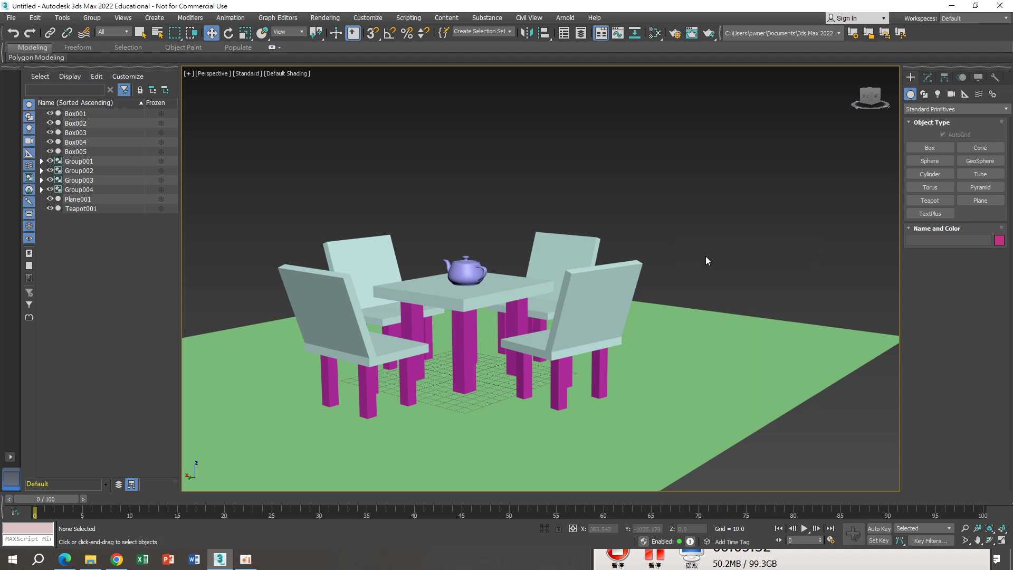
{"action": "left_click", "coordinate": [498, 280]}
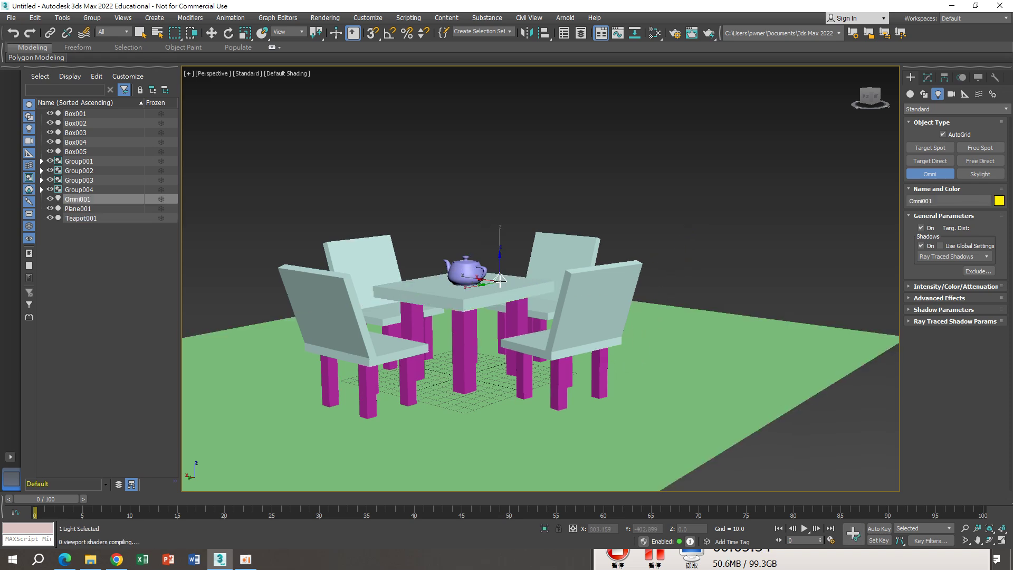
{"action": "key", "text": "w"}
{"action": "left_click_drag", "start_coordinate": [501, 248], "coordinate": [496, 94]}
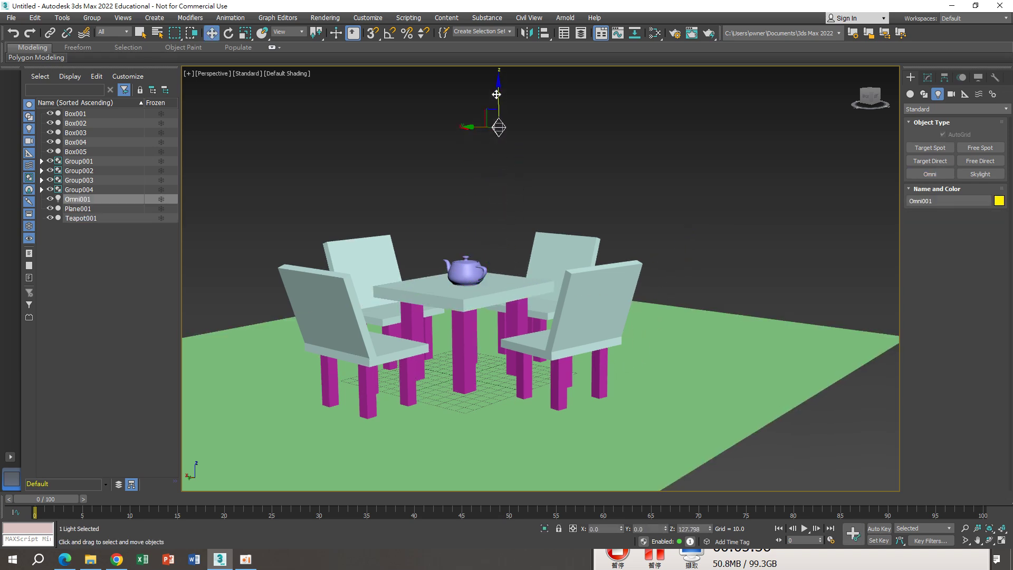
{"action": "middle_click_drag", "start_coordinate": [653, 194], "coordinate": [504, 105], "text": "alt"}
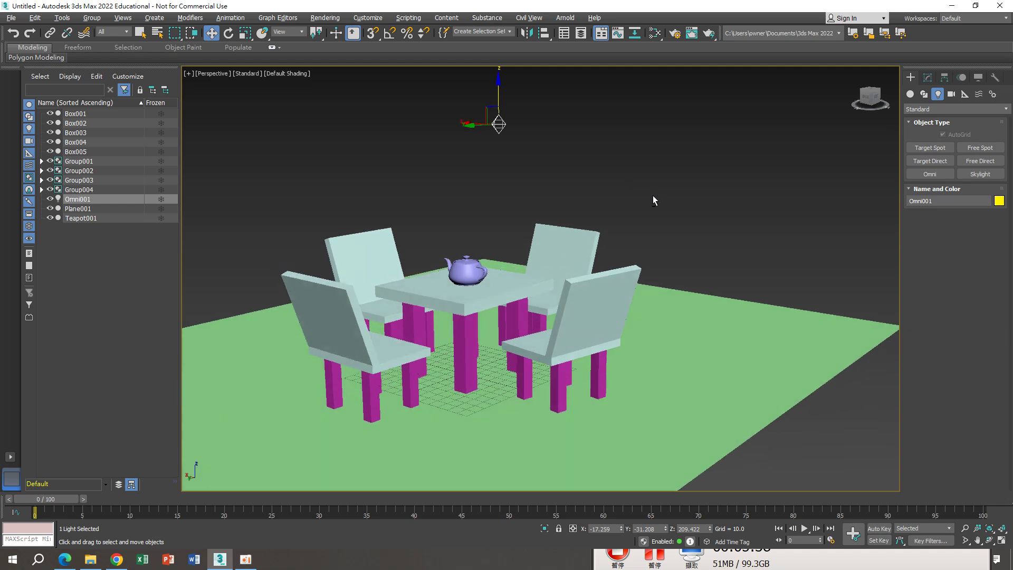
{"action": "left_click_drag", "start_coordinate": [497, 99], "coordinate": [499, 96]}
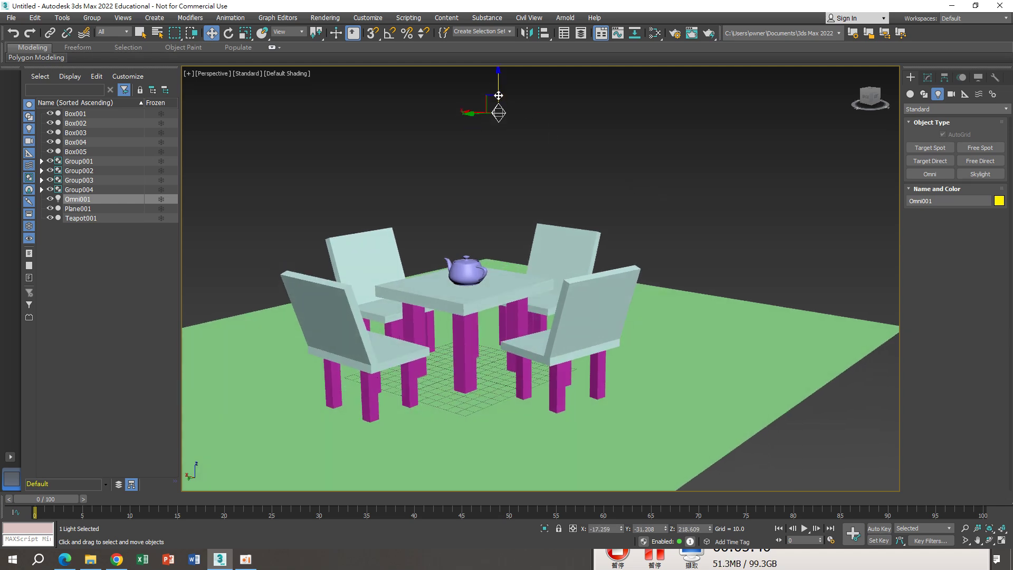
{"action": "left_click", "coordinate": [251, 74]}
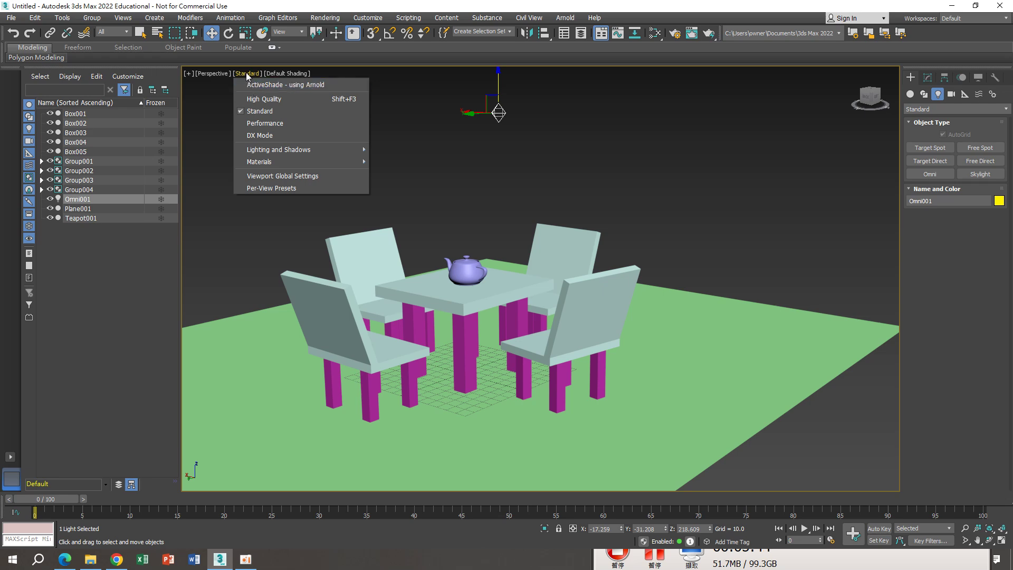
Switch the viewport to High Quality shading and orbit around the table and chairs.
{"action": "left_click", "coordinate": [259, 103]}
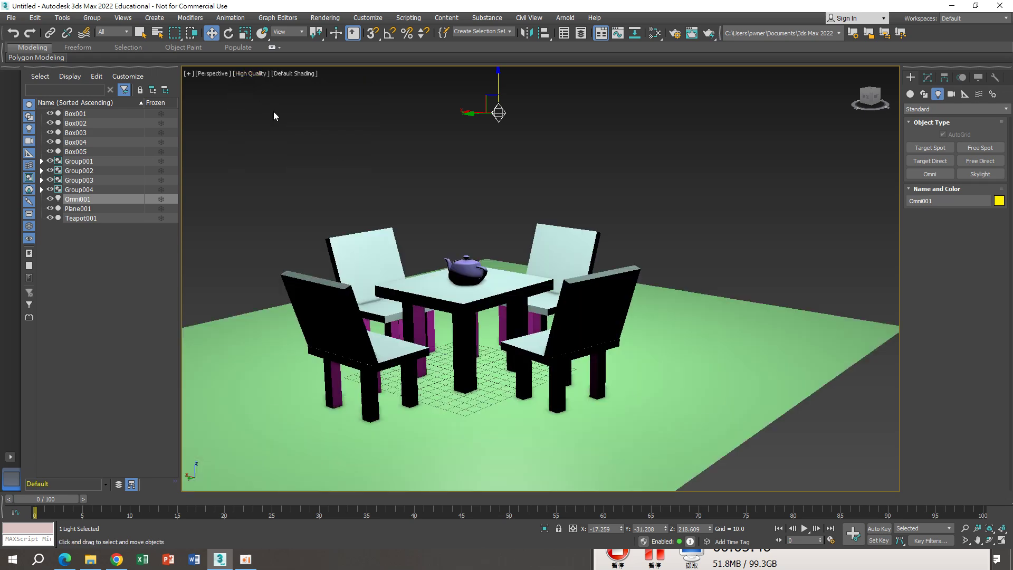
{"action": "mouse_move", "coordinate": [770, 342]}
{"action": "middle_mouse_down", "text": "alt"}
{"action": "mouse_move", "coordinate": [606, 292]}
{"action": "mouse_move", "coordinate": [567, 254]}
{"action": "middle_mouse_up", "text": "alt"}
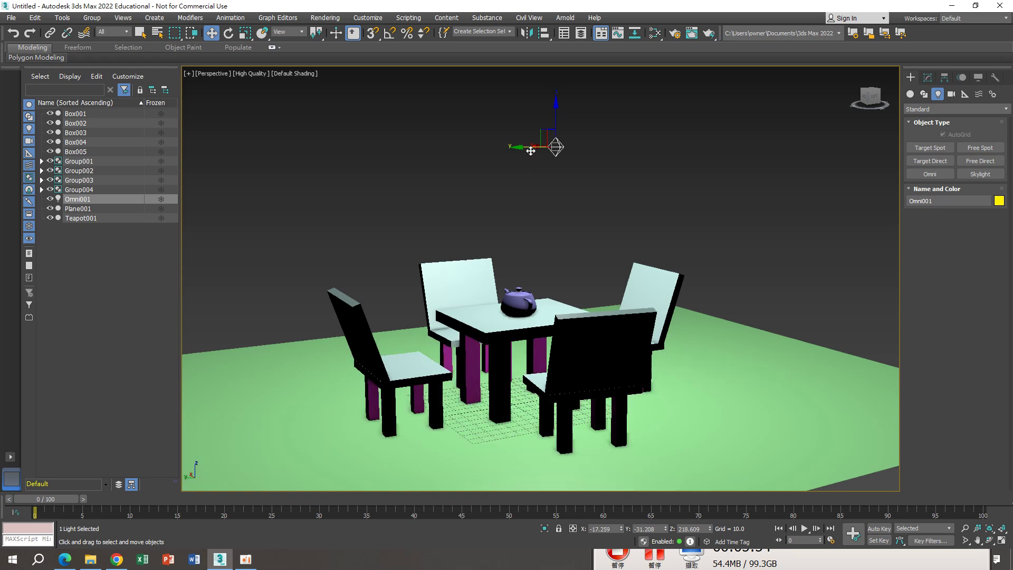
Clone Omni001 to the left as instance Omni002 and show its parameters.
{"action": "left_click_drag", "start_coordinate": [522, 165], "coordinate": [324, 189], "text": "shift"}
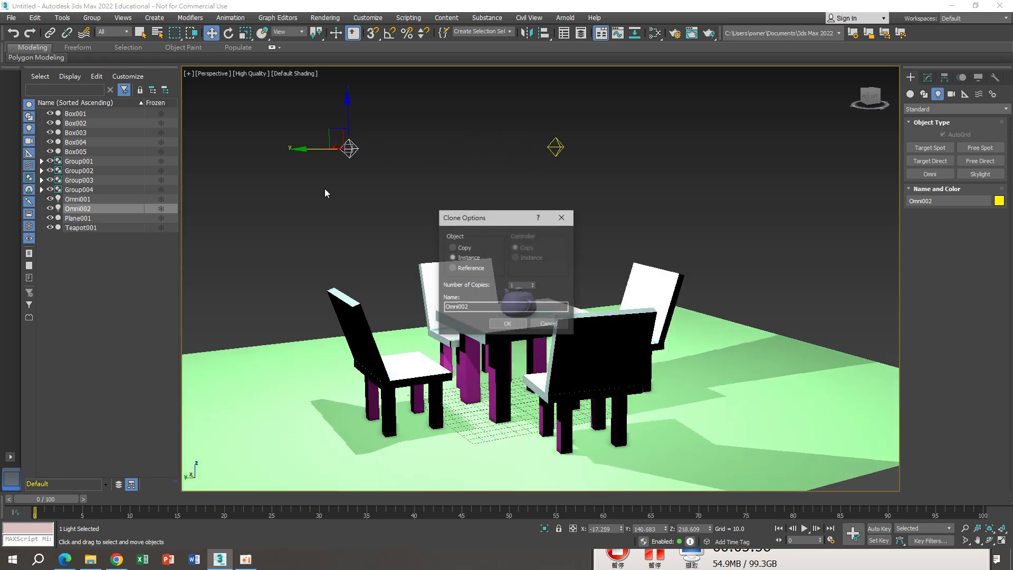
{"action": "left_click", "coordinate": [471, 258]}
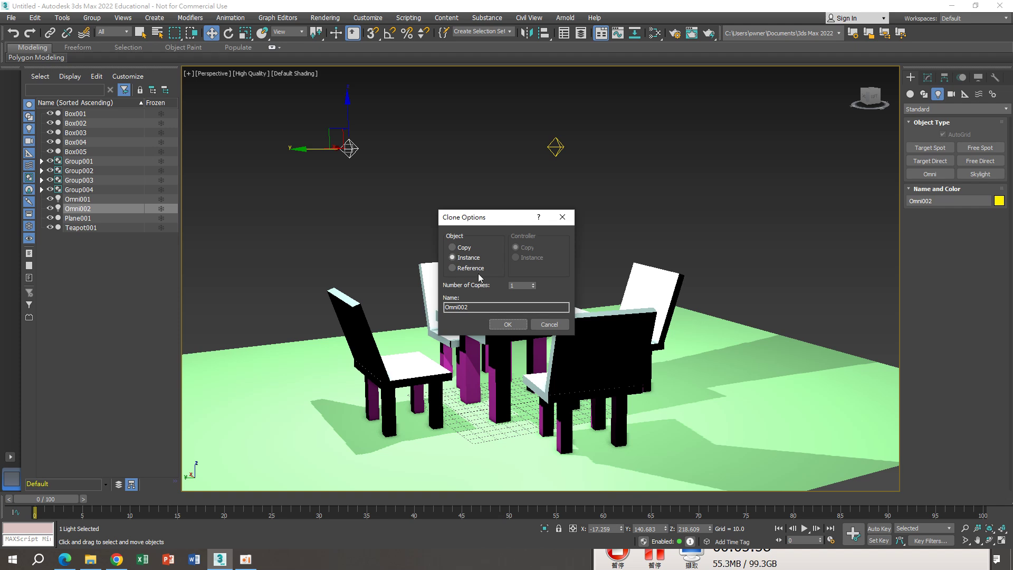
{"action": "left_click", "coordinate": [506, 324]}
{"action": "left_click", "coordinate": [364, 175]}
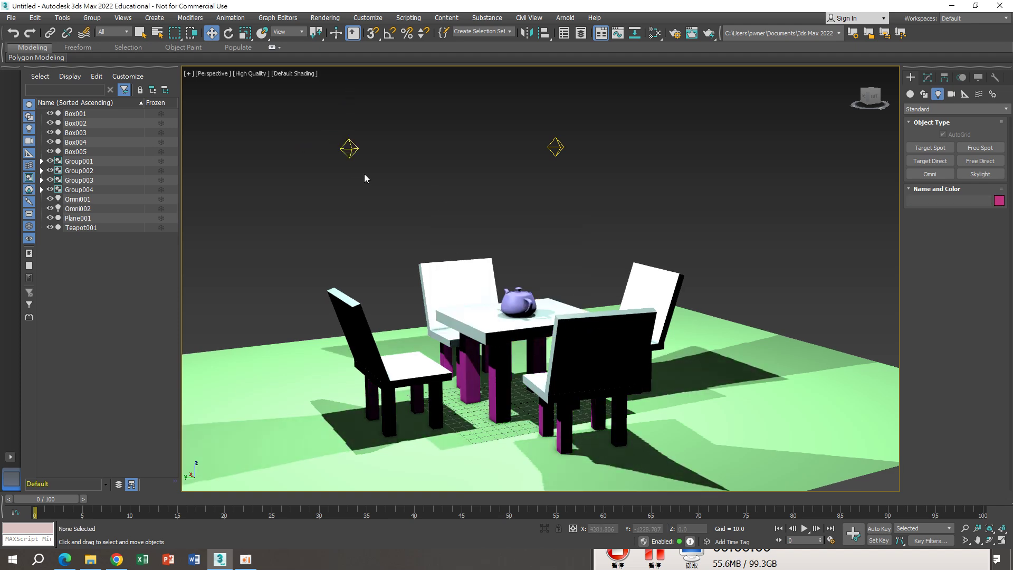
{"action": "left_click", "coordinate": [349, 149]}
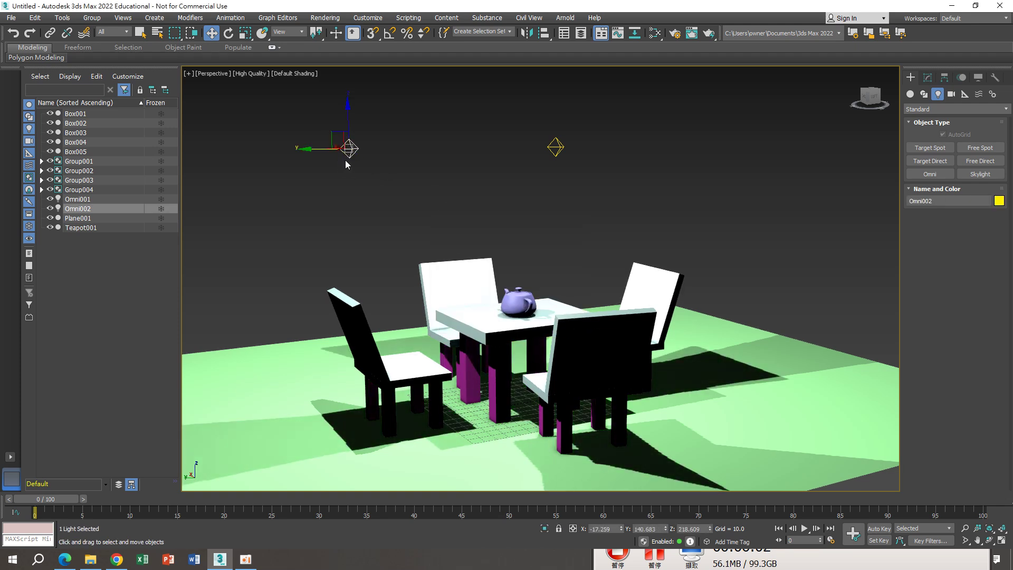
{"action": "left_click", "coordinate": [926, 78]}
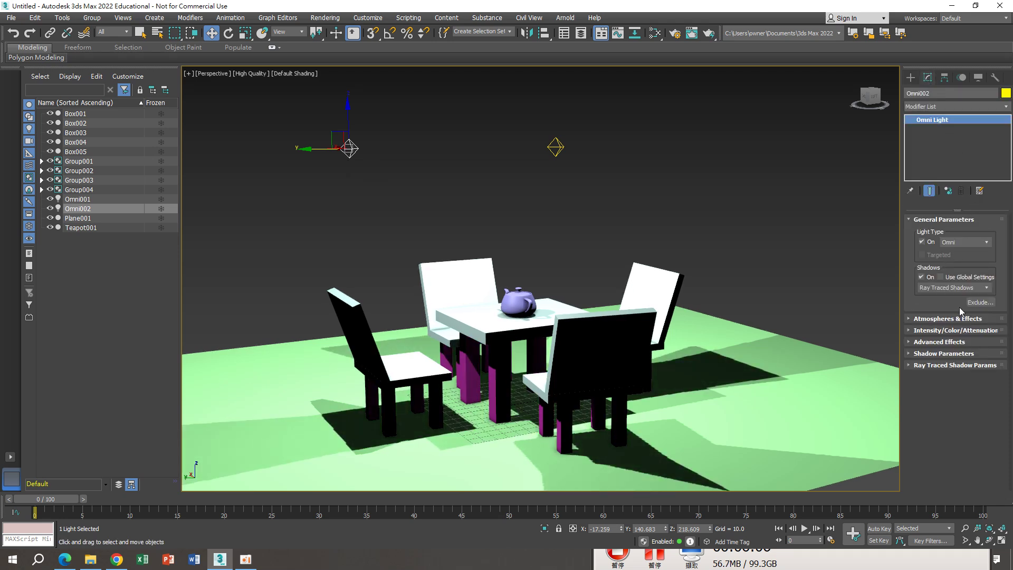
Expand the light's Intensity/Color/Attenuation settings and drag its multiplier lower.
{"action": "left_click", "coordinate": [909, 332]}
{"action": "mouse_move", "coordinate": [967, 344]}
{"action": "left_mouse_down"}
{"action": "mouse_move", "coordinate": [966, 363]}
{"action": "mouse_move", "coordinate": [967, 312]}
{"action": "mouse_move", "coordinate": [965, 375]}
{"action": "left_mouse_up"}
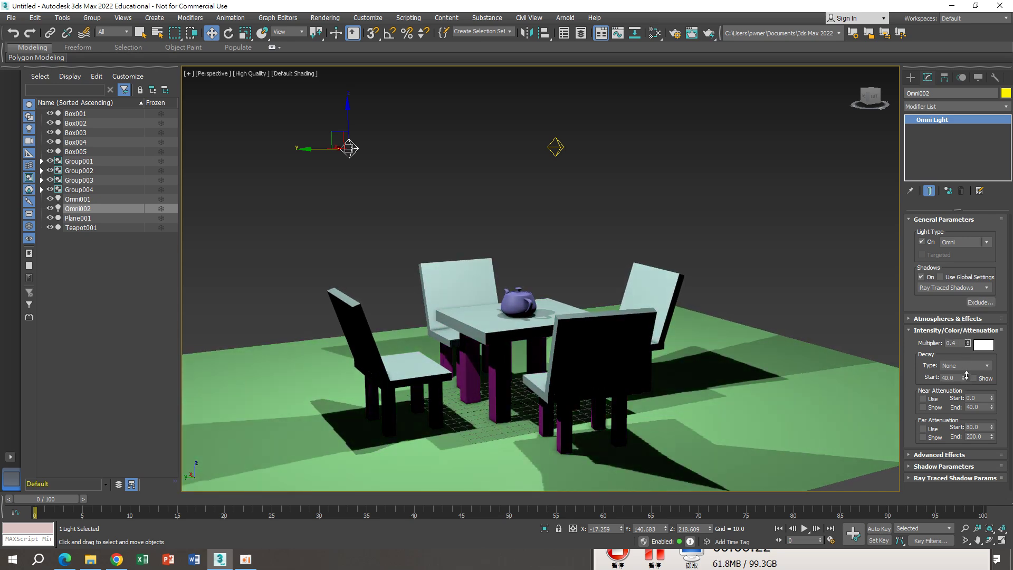
{"action": "middle_click_drag", "start_coordinate": [549, 306], "coordinate": [553, 284], "text": "alt"}
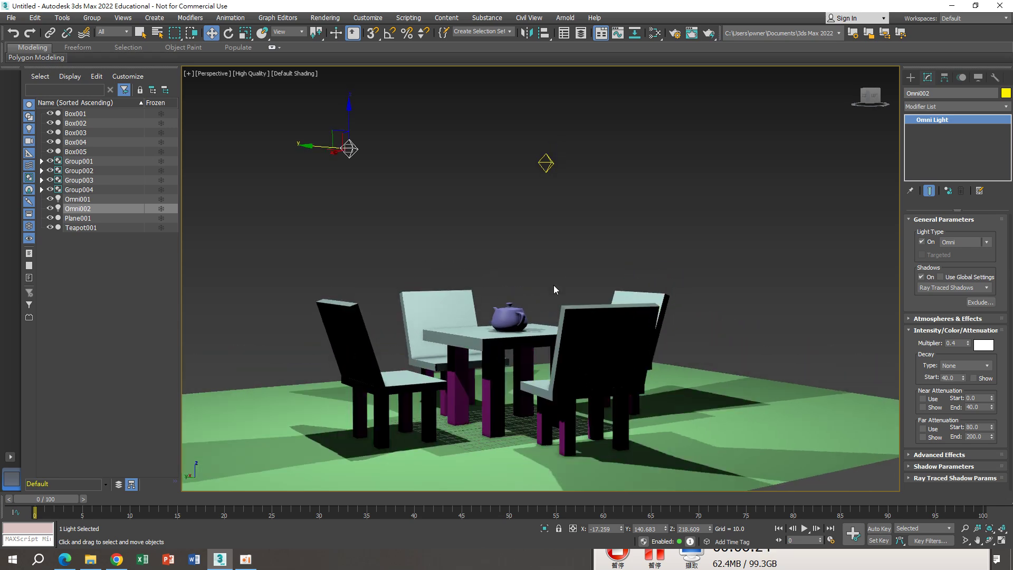
{"action": "left_click", "coordinate": [543, 211]}
{"action": "left_click", "coordinate": [545, 163]}
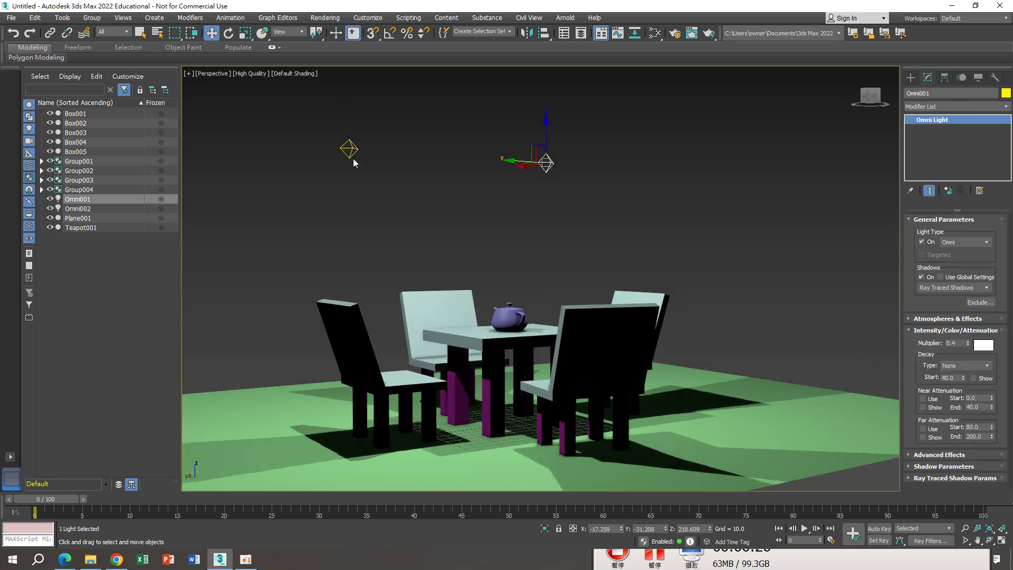
{"action": "left_click", "coordinate": [492, 191]}
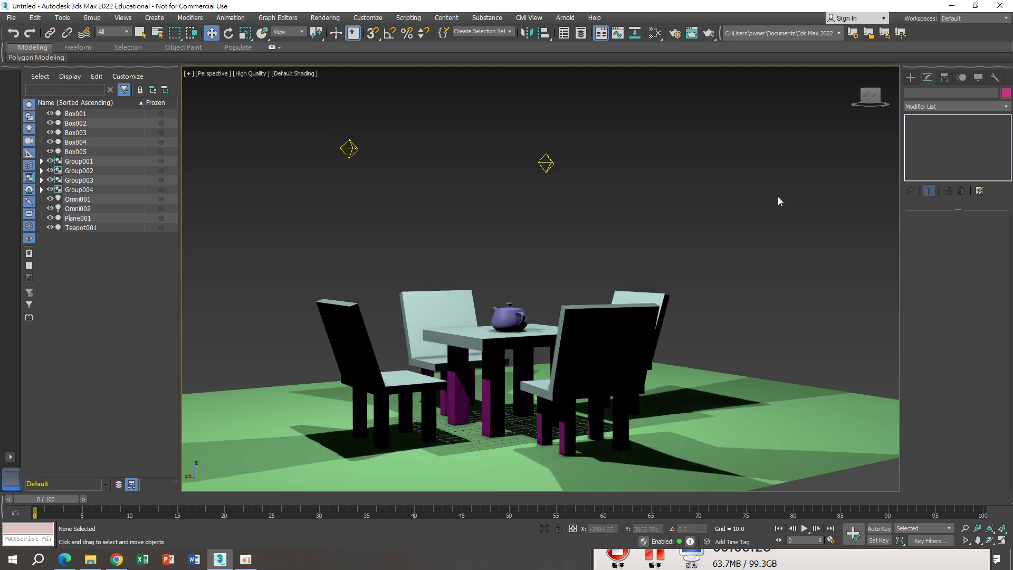
Select Omni001, set its Multiplier to 0.15, and switch to the course slides.
{"action": "type", "text": "x"}
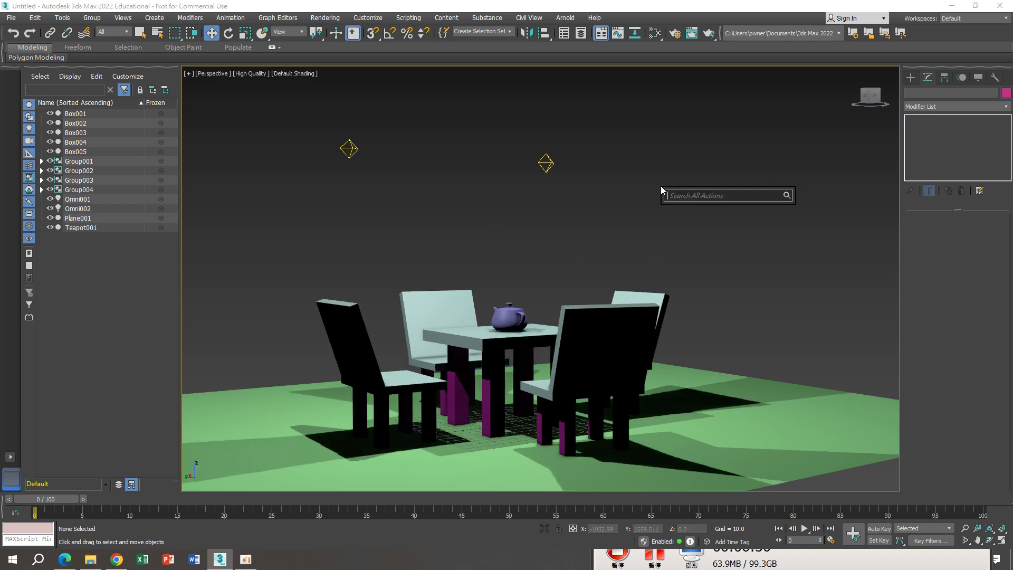
{"action": "type", "text": "om"}
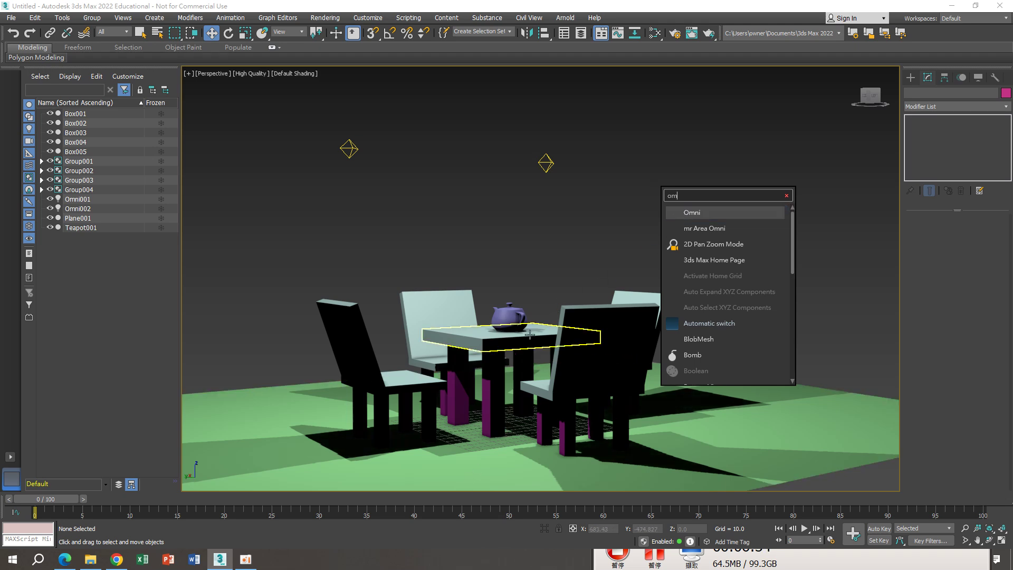
{"action": "left_click", "coordinate": [546, 163]}
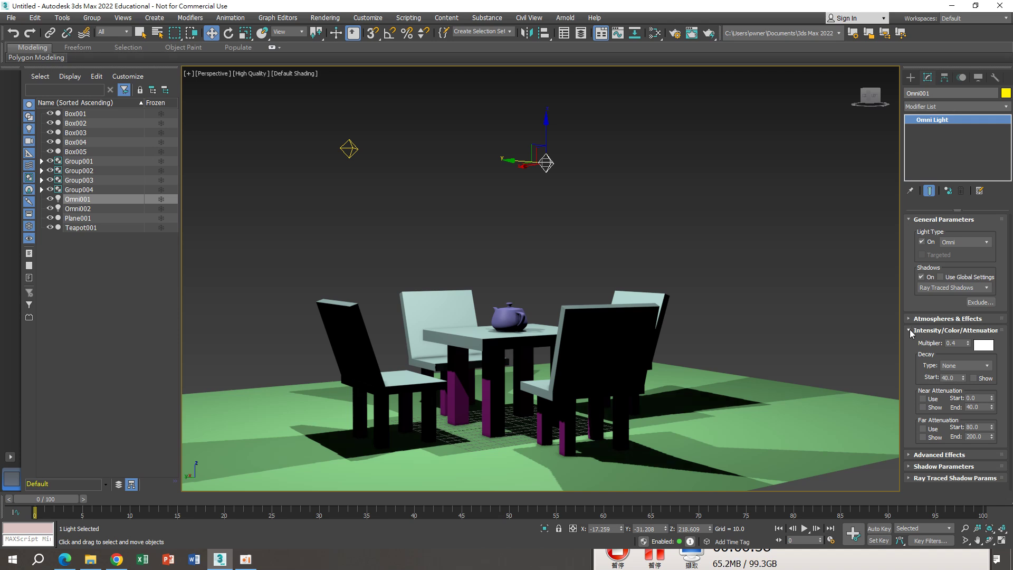
{"action": "left_click", "coordinate": [910, 333]}
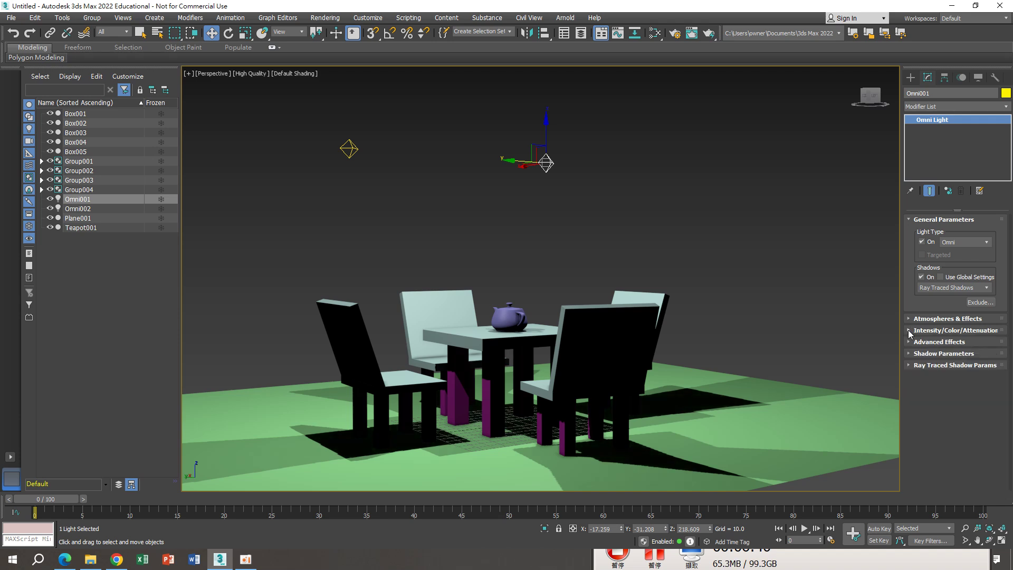
{"action": "left_click", "coordinate": [909, 330]}
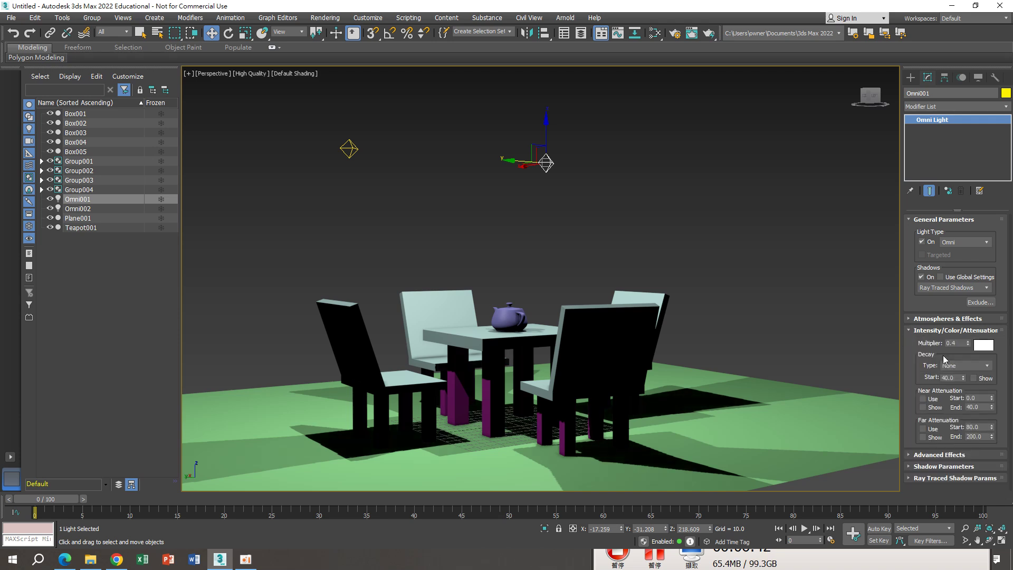
{"action": "mouse_move", "coordinate": [968, 344]}
{"action": "left_mouse_down"}
{"action": "mouse_move", "coordinate": [968, 334]}
{"action": "mouse_move", "coordinate": [974, 390]}
{"action": "mouse_move", "coordinate": [974, 356]}
{"action": "left_mouse_up"}
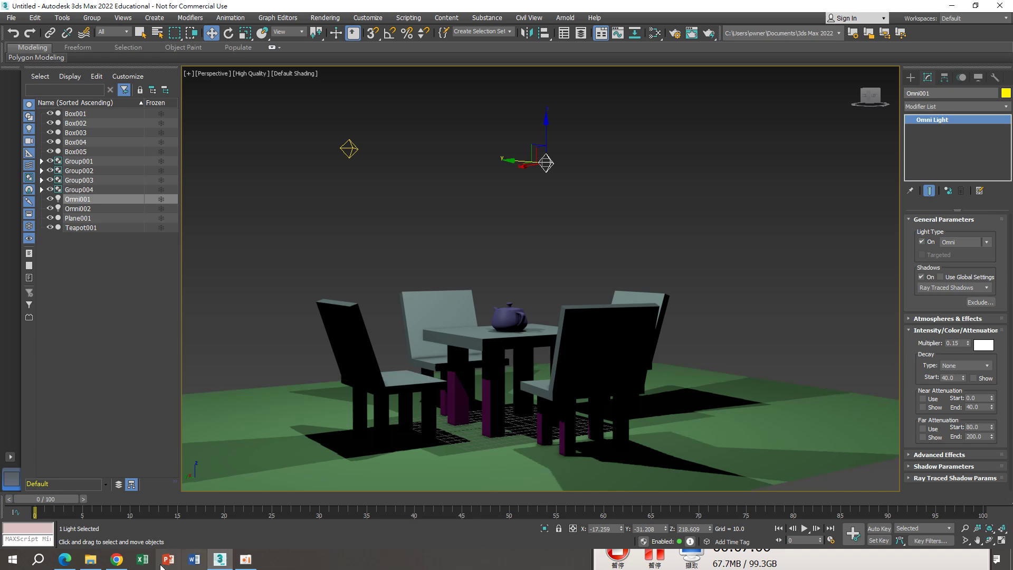
{"action": "left_click", "coordinate": [123, 562]}
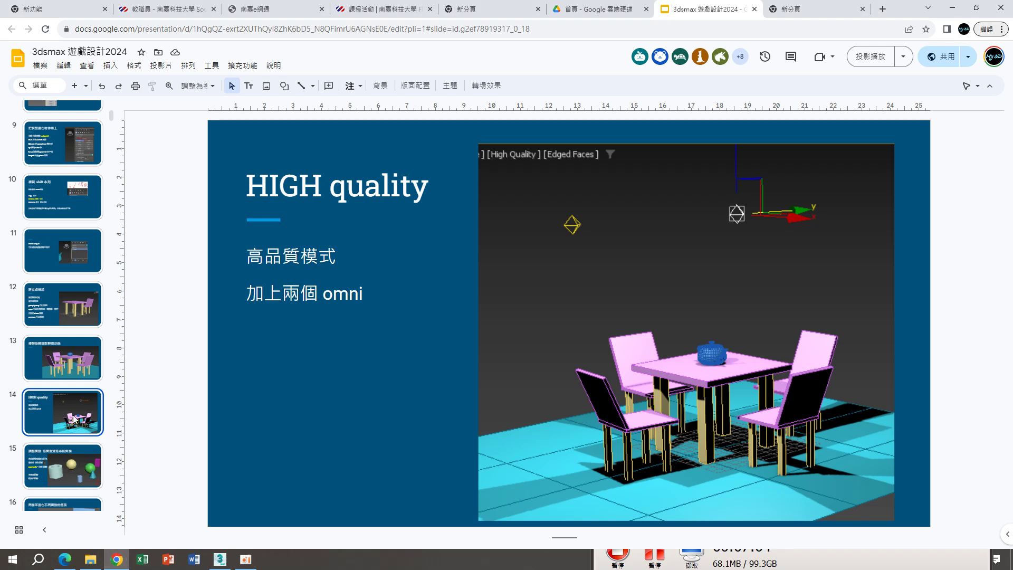
Look over slides 15 and 14, then return to 3ds Max and orbit slightly.
{"action": "left_click", "coordinate": [80, 479]}
{"action": "left_click", "coordinate": [72, 430]}
{"action": "left_click", "coordinate": [219, 559]}
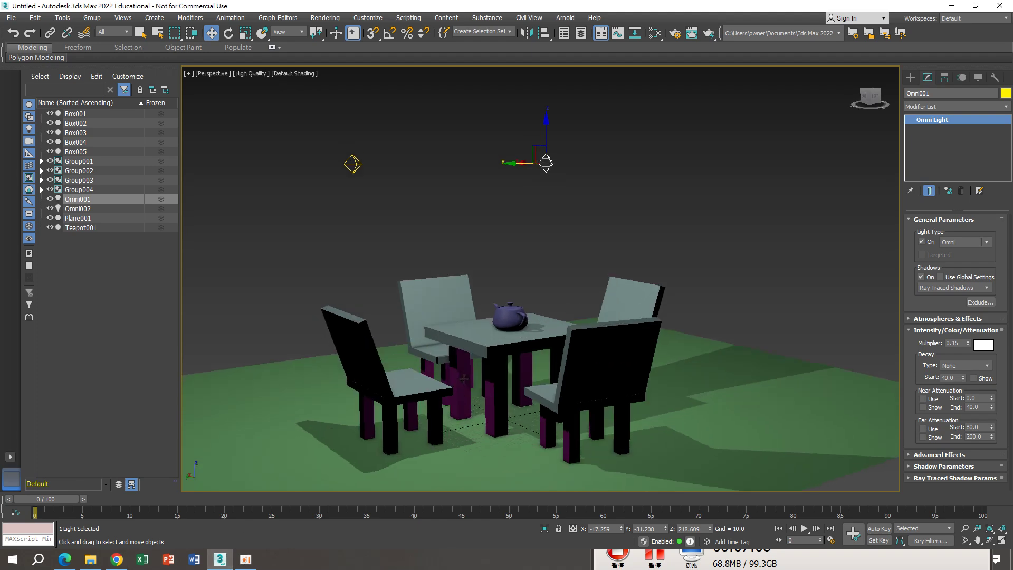
{"action": "left_click", "coordinate": [562, 257]}
{"action": "middle_click_drag", "start_coordinate": [562, 258], "coordinate": [563, 254], "text": "alt"}
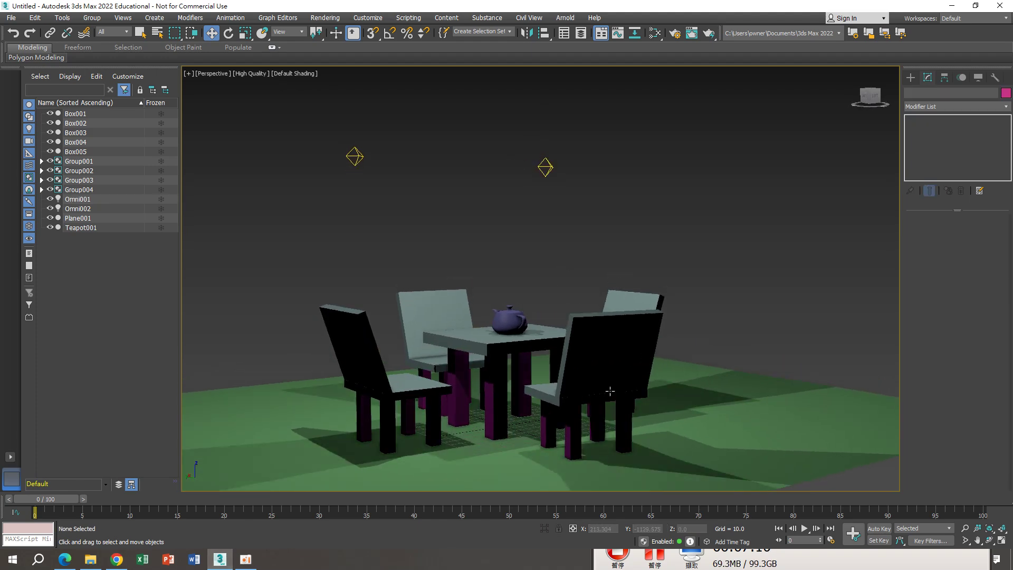
Check slide 15's body text, then return to 3ds Max and deselect the teapot.
{"action": "left_click", "coordinate": [116, 559]}
{"action": "left_click", "coordinate": [498, 311]}
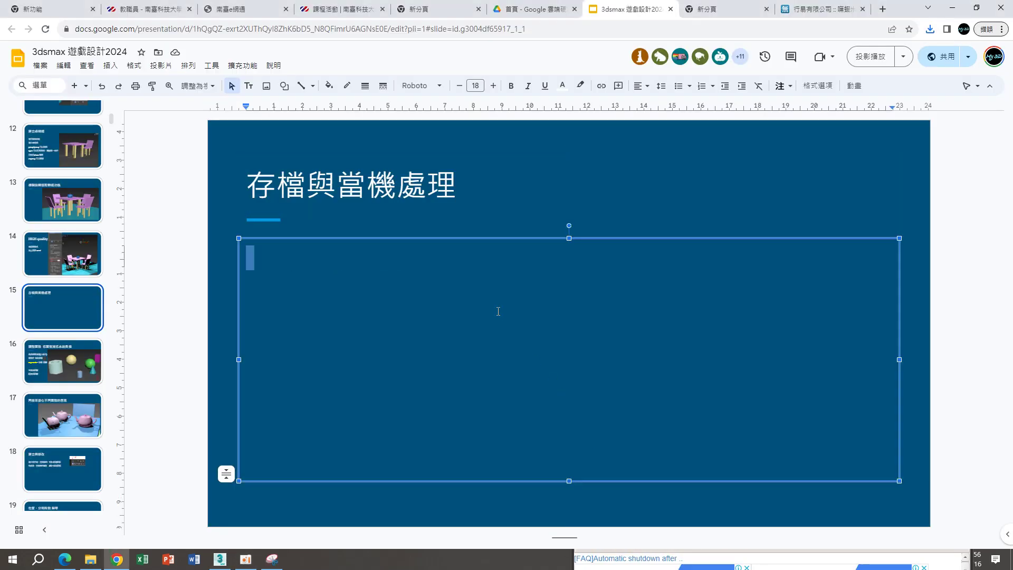
{"action": "left_click", "coordinate": [220, 558]}
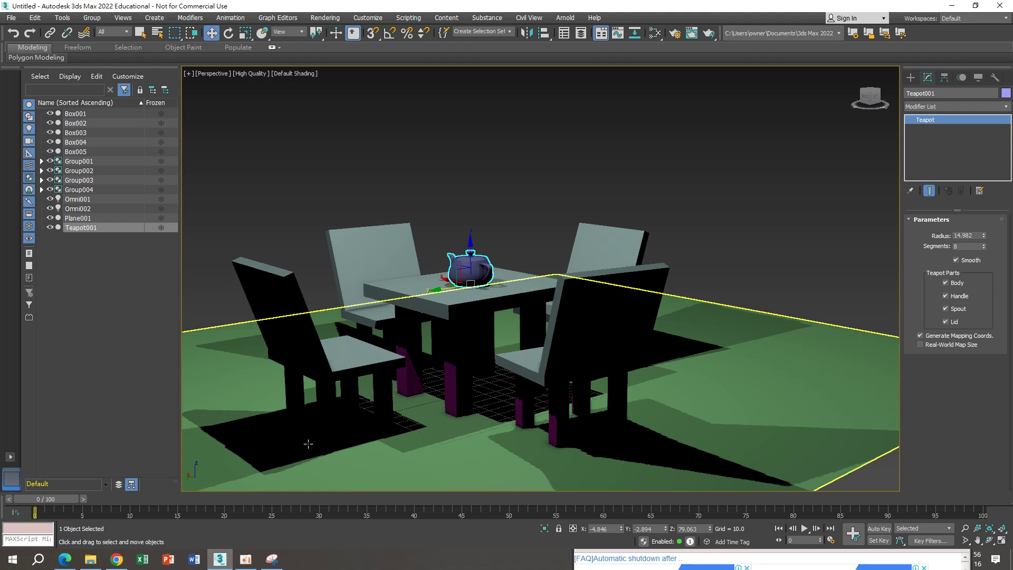
{"action": "left_click", "coordinate": [426, 141]}
Save the scene as 0916a.max in the 下載 (Downloads) folder, then reframe the table in the viewport.
{"action": "left_click", "coordinate": [11, 18]}
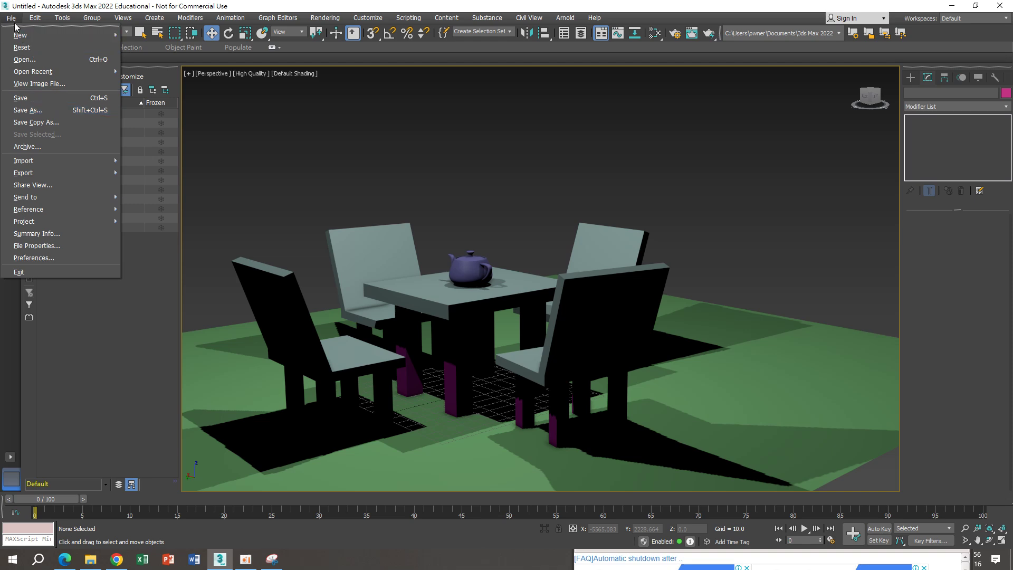
{"action": "left_click", "coordinate": [42, 112]}
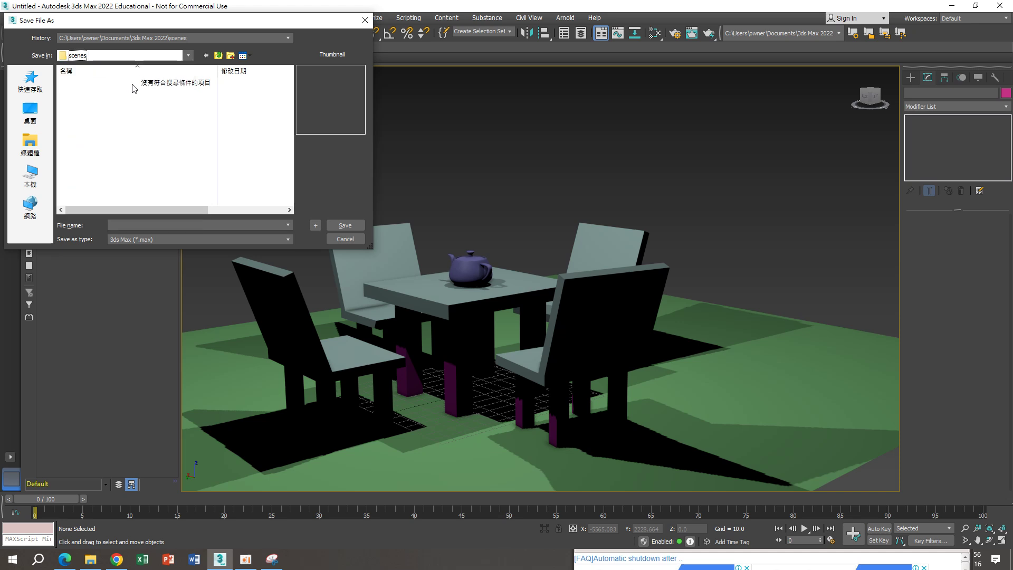
{"action": "left_click", "coordinate": [188, 55]}
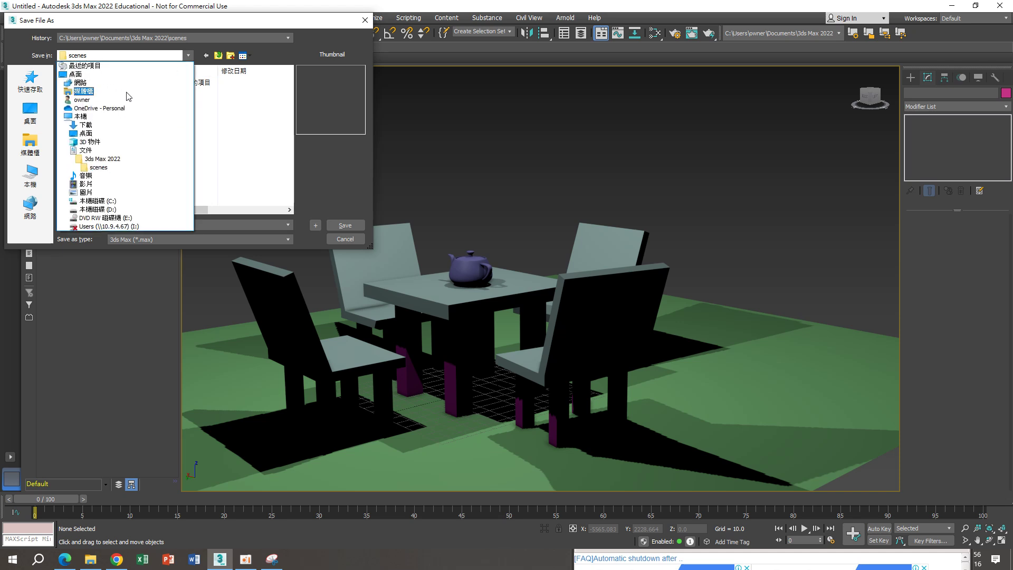
{"action": "left_click", "coordinate": [95, 115]}
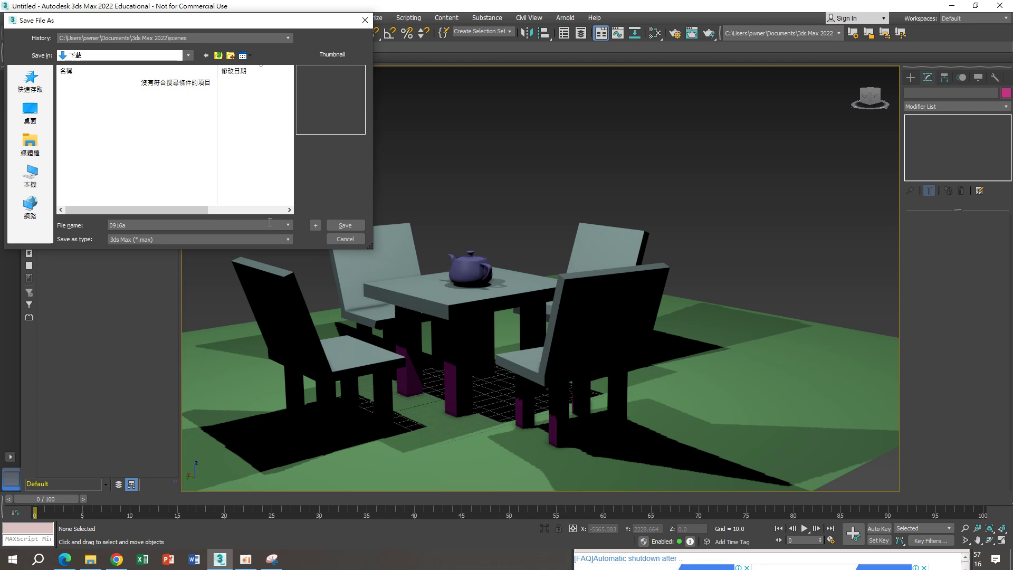
{"action": "left_click", "coordinate": [345, 225]}
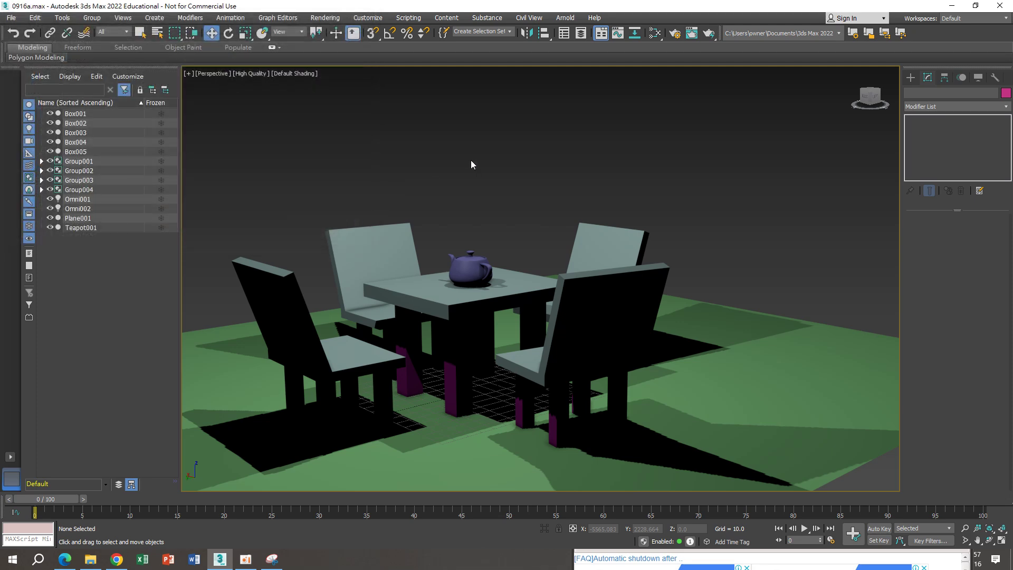
{"action": "scroll", "coordinate": [471, 160], "scroll_direction": "down", "scroll_amount": 5}
{"action": "scroll", "coordinate": [500, 218], "scroll_direction": "up", "scroll_amount": 5}
{"action": "middle_click_drag", "start_coordinate": [500, 217], "coordinate": [501, 208]}
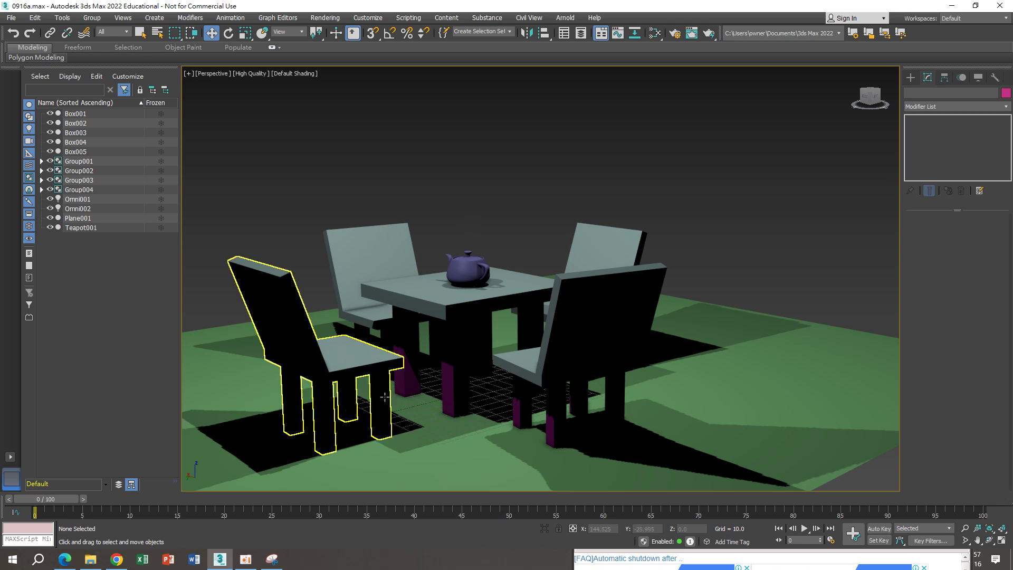
In File Explorer, go to Documents > 3ds Max 2022 > autoback to list AutoBackup01–03.
{"action": "left_click", "coordinate": [90, 558]}
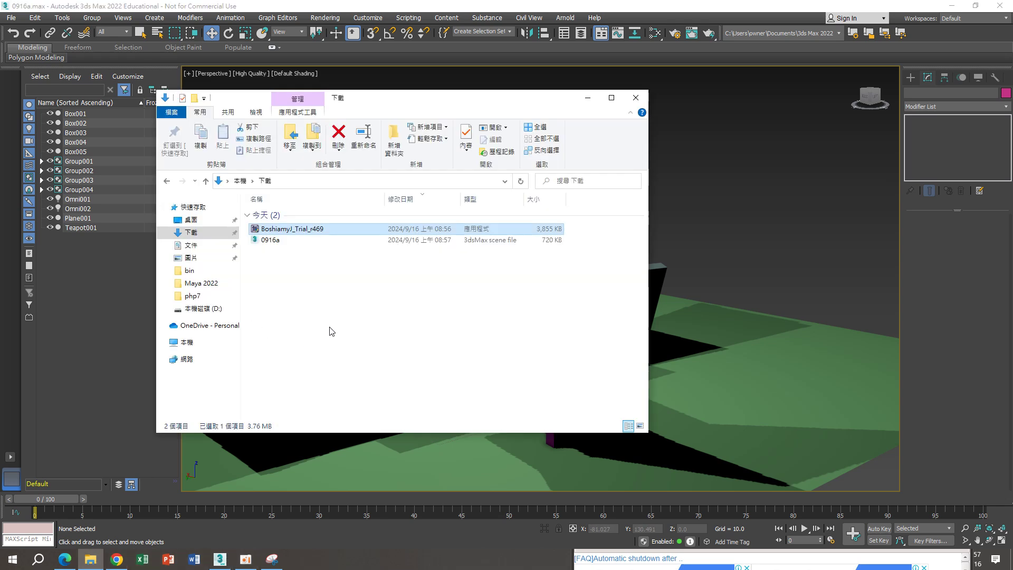
{"action": "left_click", "coordinate": [213, 257]}
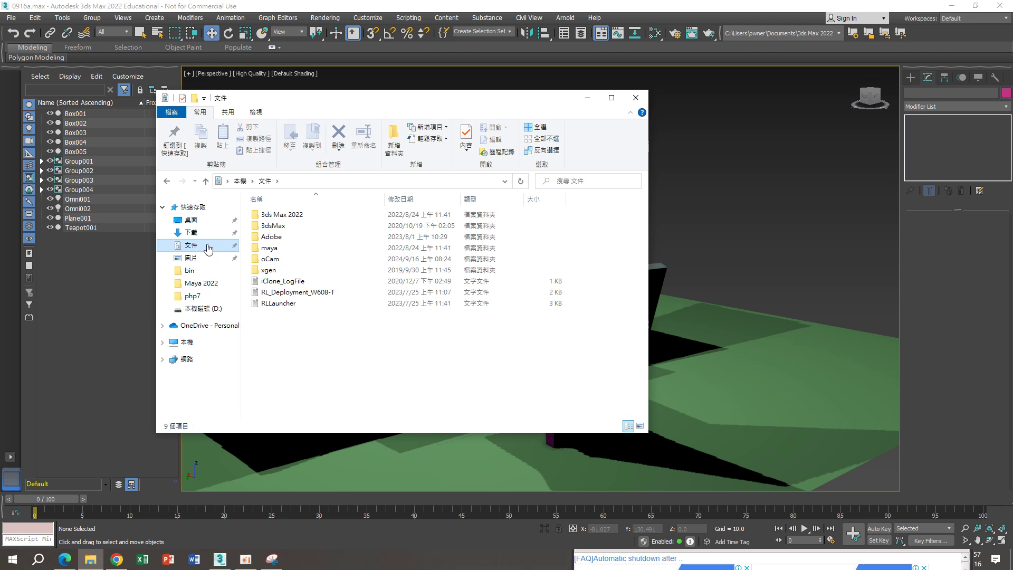
{"action": "left_click_drag", "start_coordinate": [401, 100], "coordinate": [424, 84]}
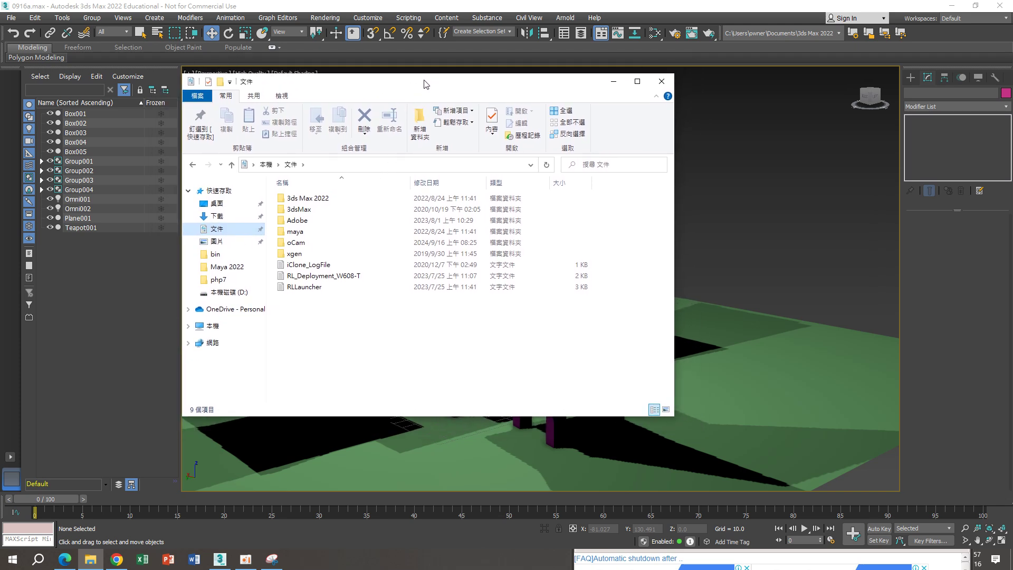
{"action": "double_click", "coordinate": [325, 202]}
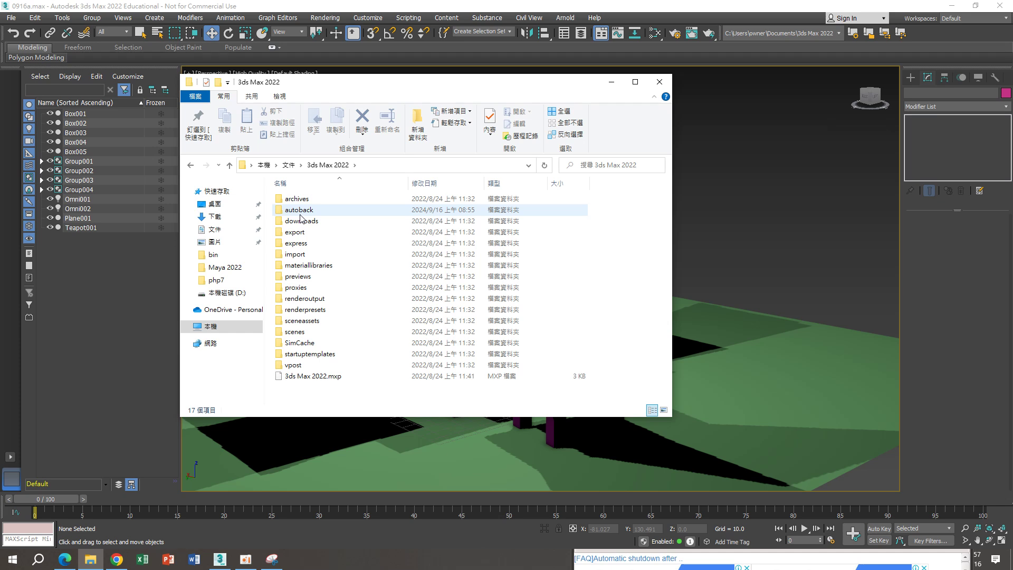
{"action": "mouse_move", "coordinate": [299, 210]}
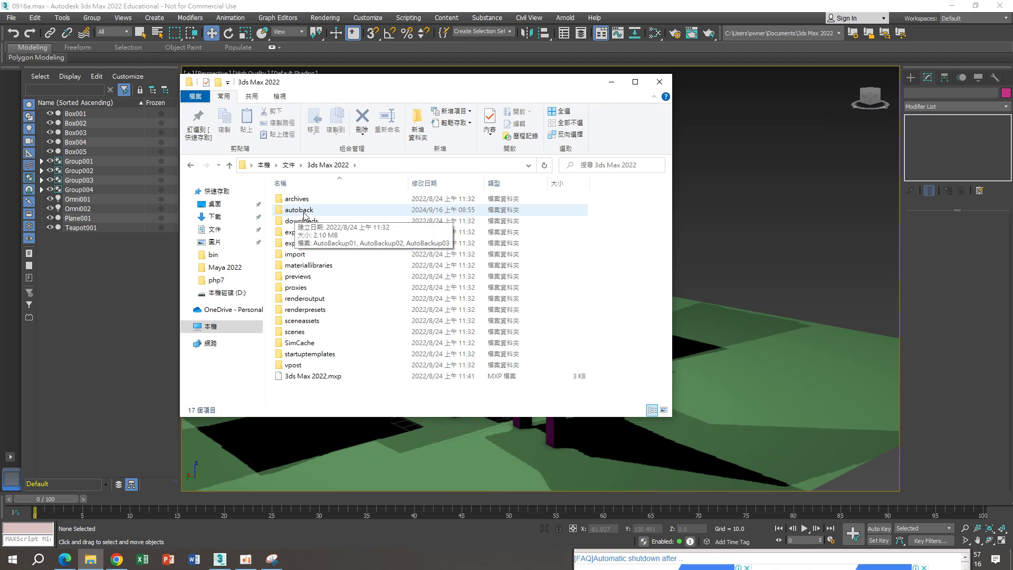
{"action": "double_click", "coordinate": [305, 214]}
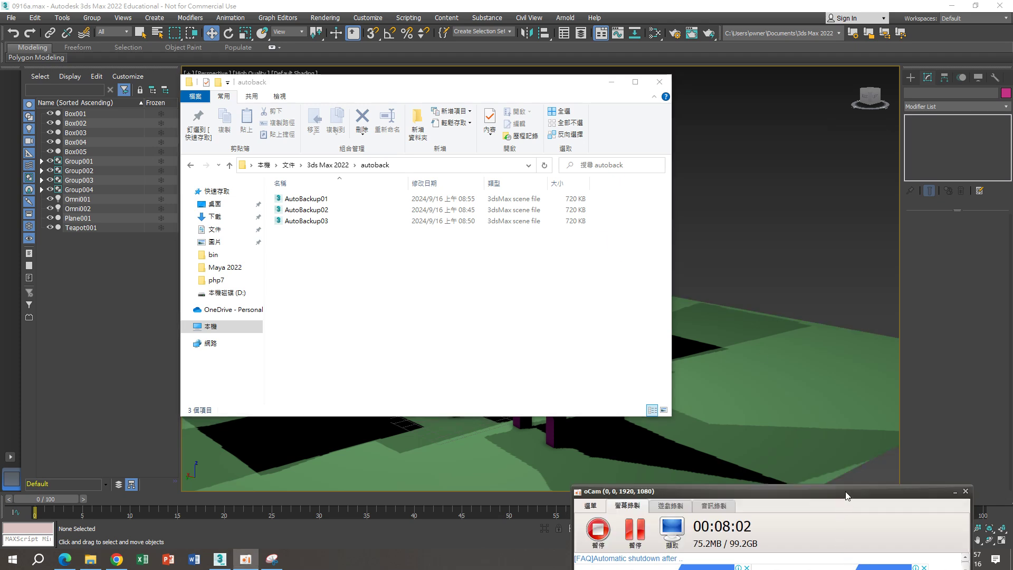
{"action": "left_click_drag", "start_coordinate": [846, 495], "coordinate": [797, 495]}
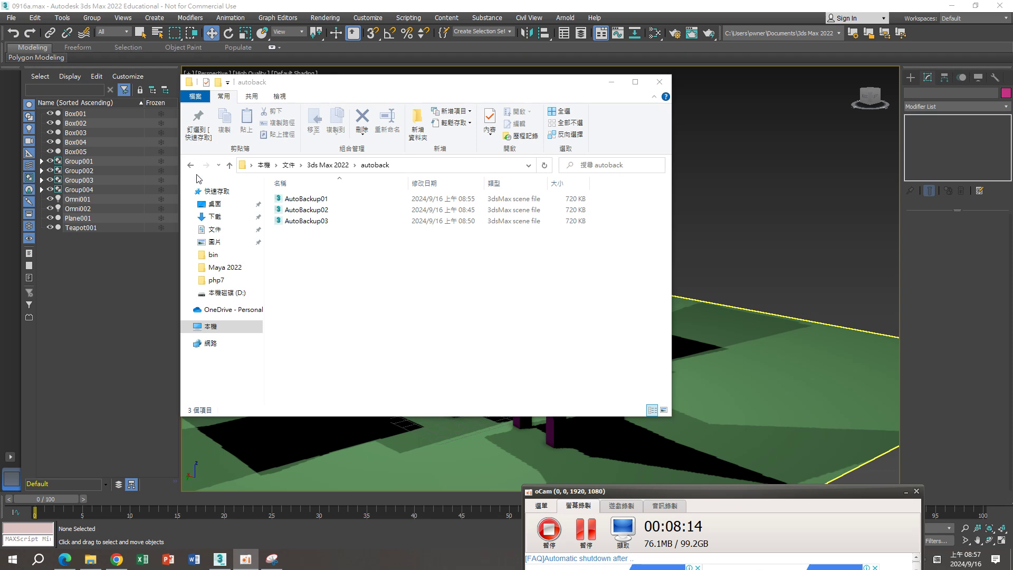
Snip the autoback folder's file listing with Snipping Tool.
{"action": "left_click", "coordinate": [272, 559]}
{"action": "left_click", "coordinate": [718, 50]}
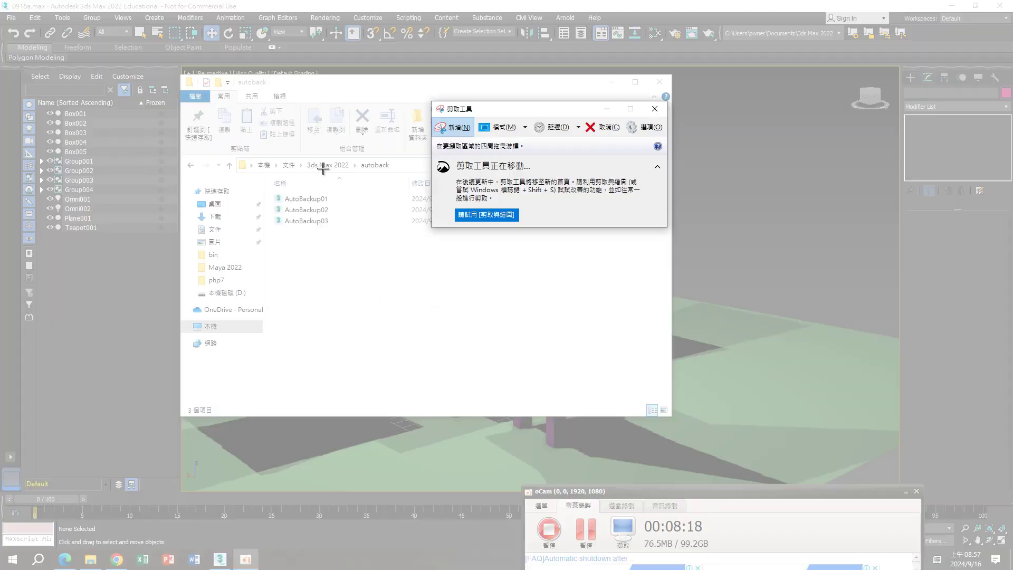
{"action": "left_click_drag", "start_coordinate": [234, 155], "coordinate": [593, 243]}
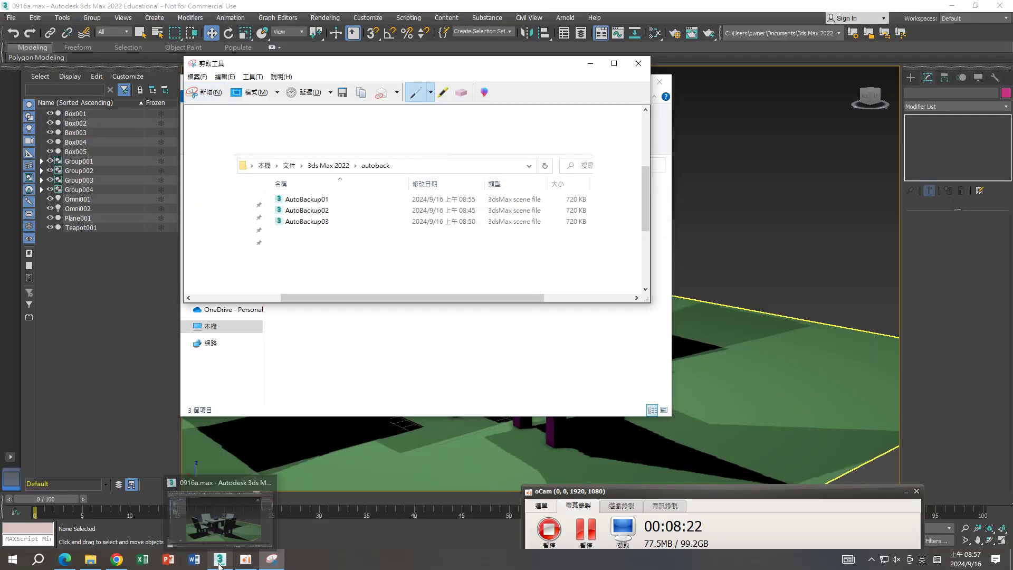
Paste the snip onto slide 15 in Chrome and position it on the slide.
{"action": "left_click", "coordinate": [117, 559]}
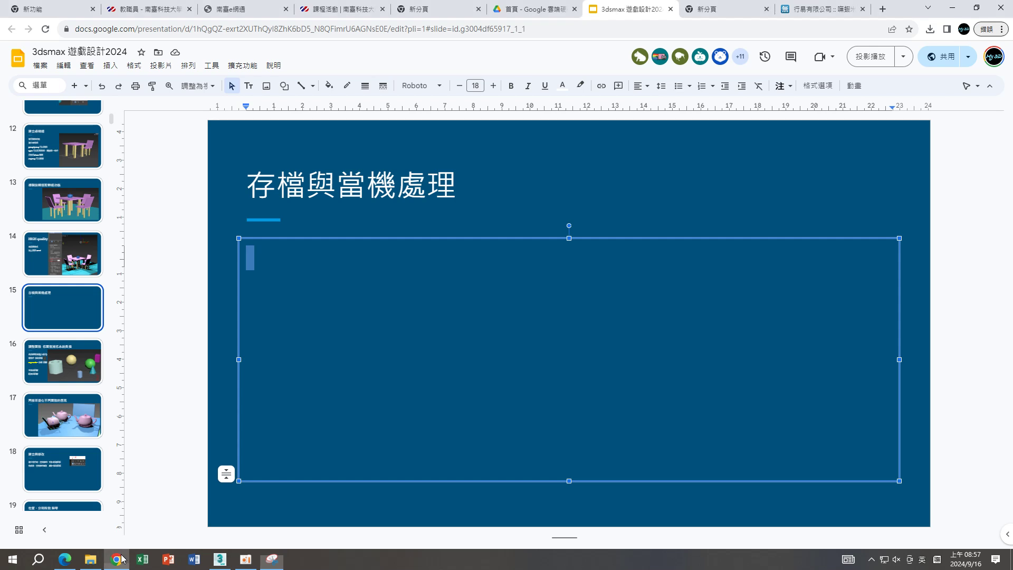
{"action": "key", "text": "ctrl+v"}
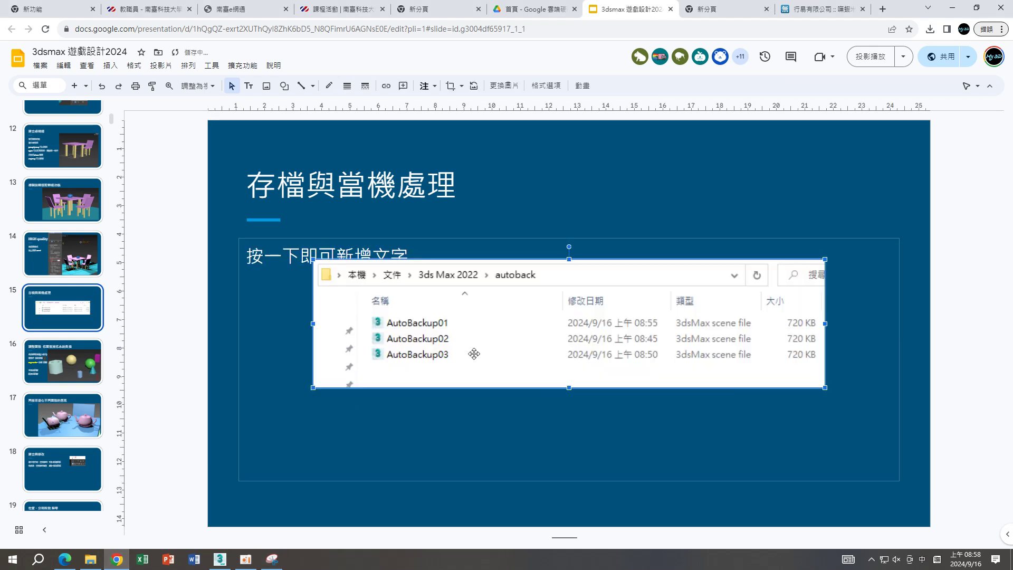
{"action": "left_click_drag", "start_coordinate": [464, 326], "coordinate": [437, 328]}
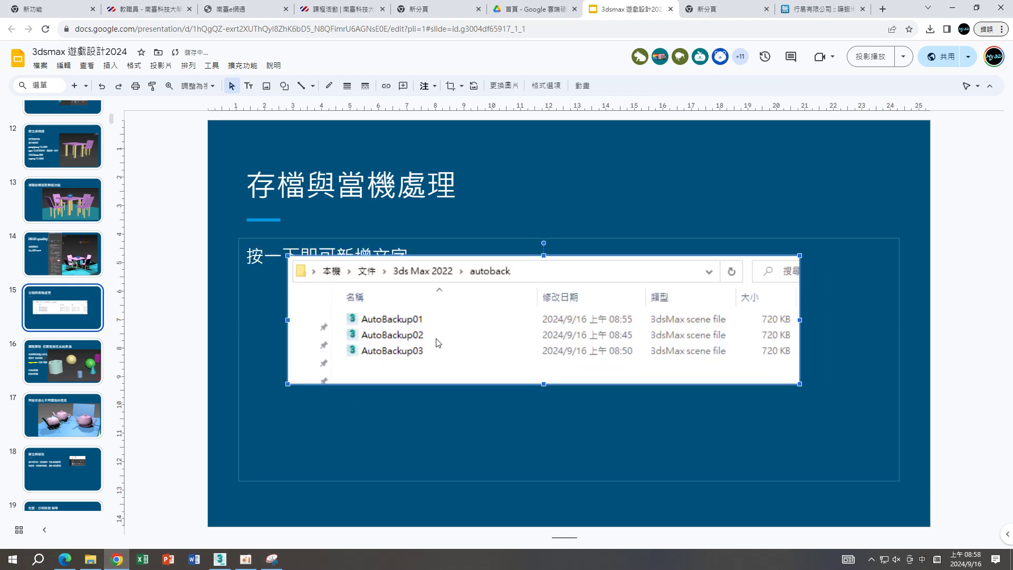
{"action": "left_click", "coordinate": [220, 559]}
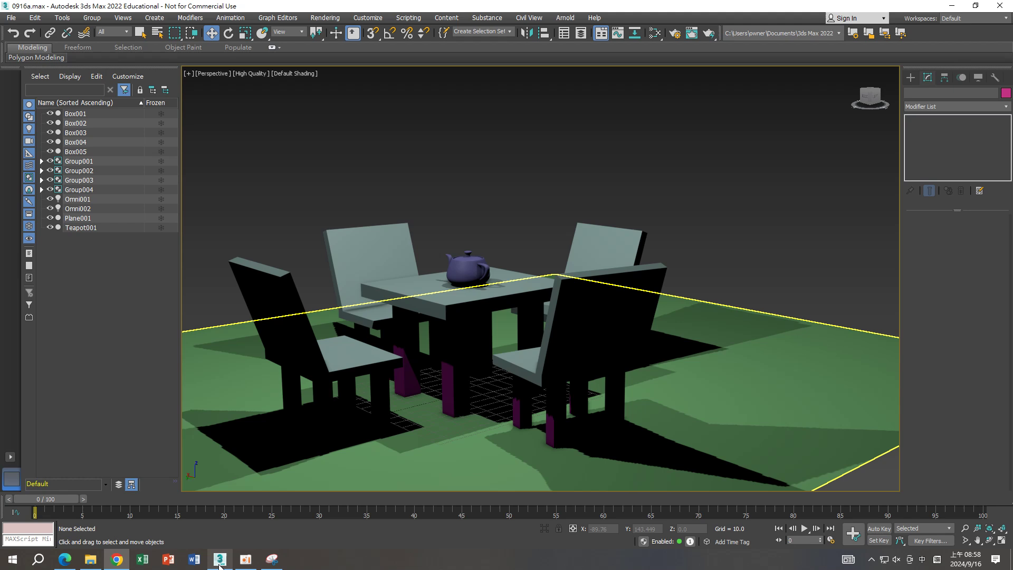
{"action": "middle_click_drag", "start_coordinate": [485, 206], "coordinate": [490, 227], "text": "alt"}
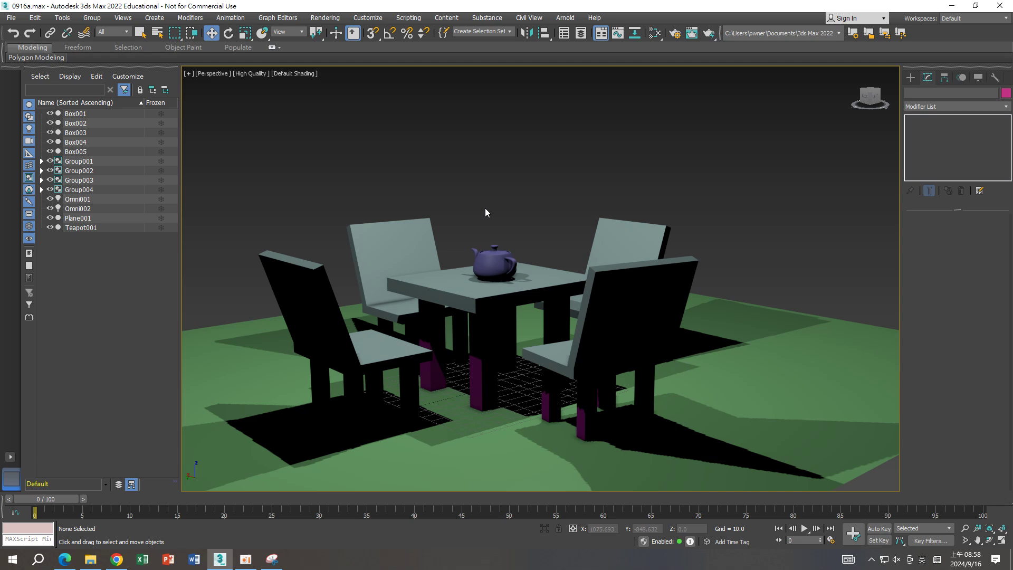
{"action": "left_click", "coordinate": [11, 19]}
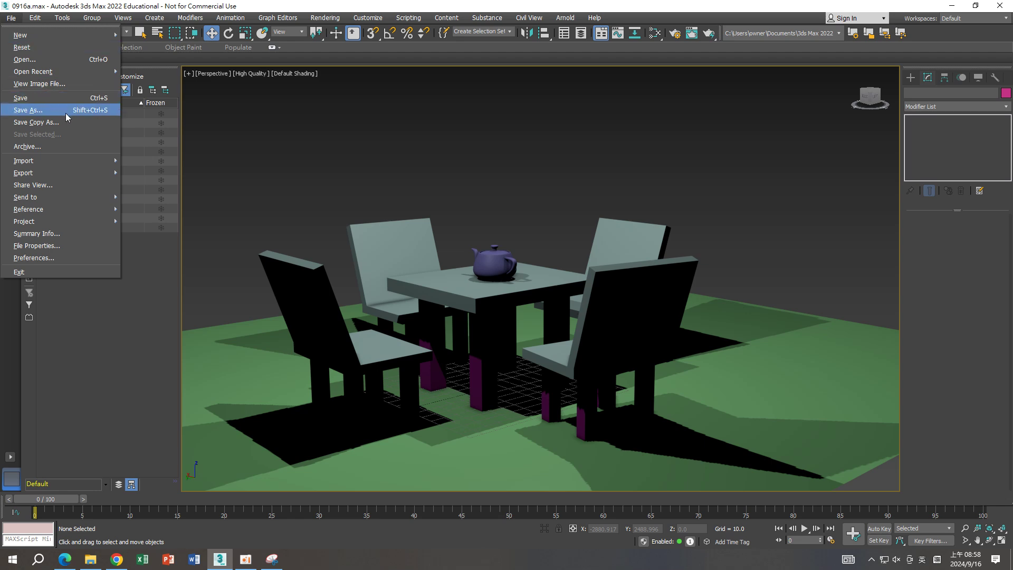
{"action": "left_click", "coordinate": [317, 155]}
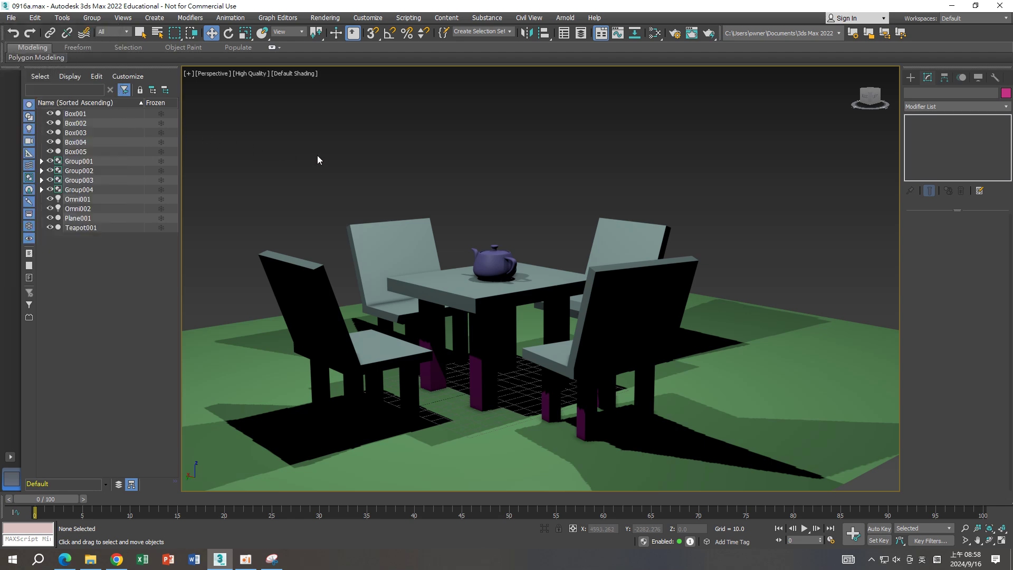